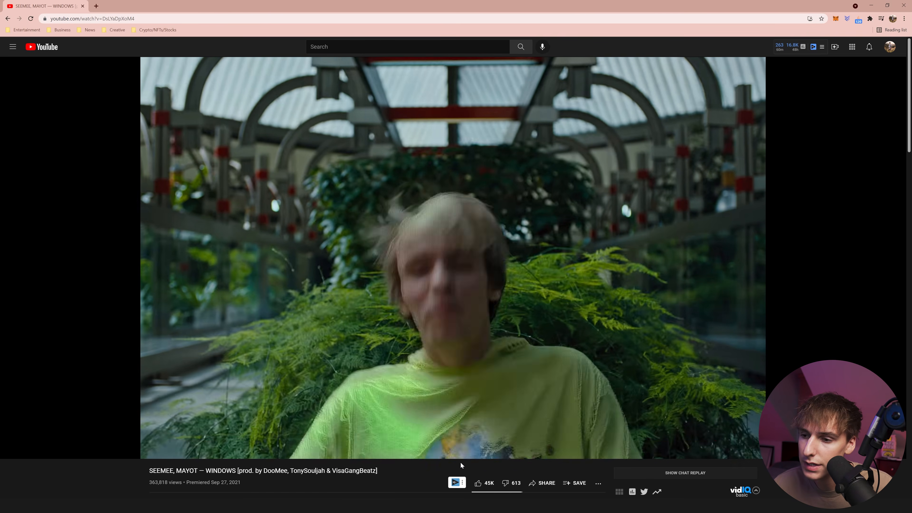
# Step: Read the credits in the music video's description and watch the scene with the floating melon-headed monk
pyautogui.scroll(-2, 525, 343)
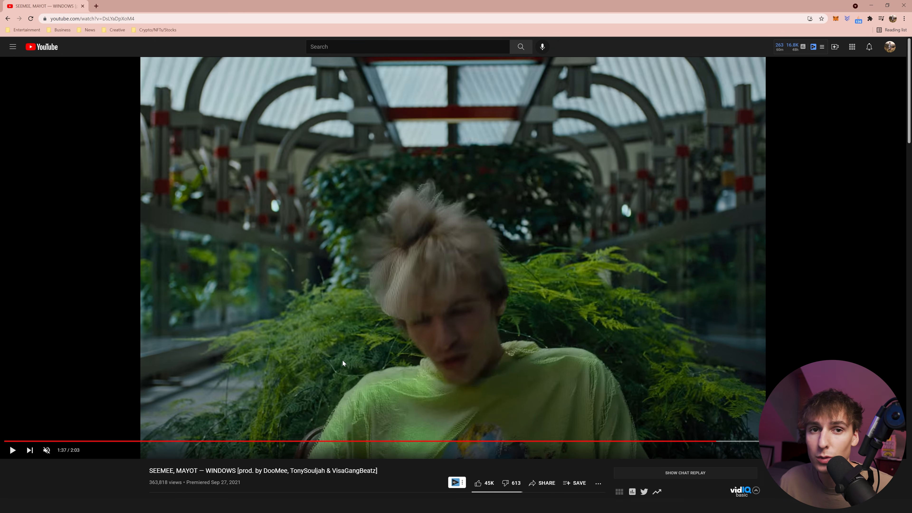
pyautogui.scroll(-6, 343, 363)
pyautogui.scroll(-3, 339, 365)
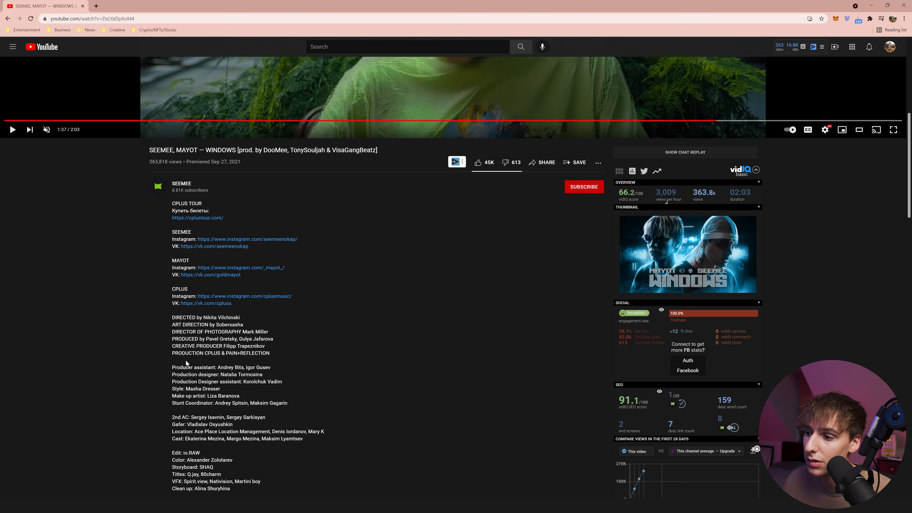
pyautogui.scroll(-2, 184, 361)
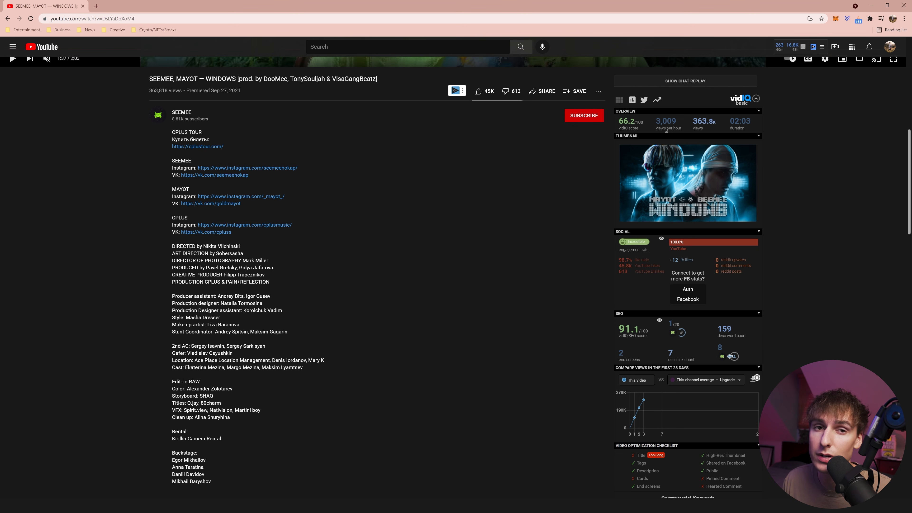
pyautogui.scroll(8, 282, 288)
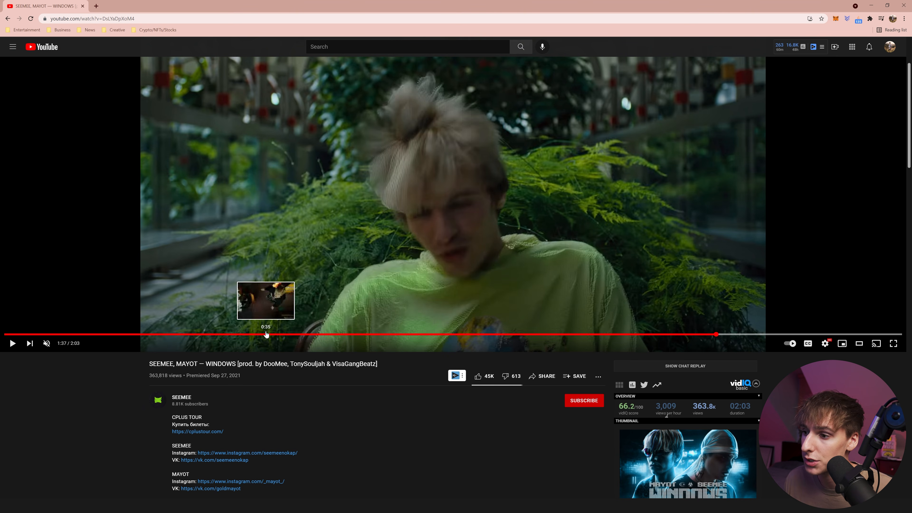
pyautogui.click(295, 334)
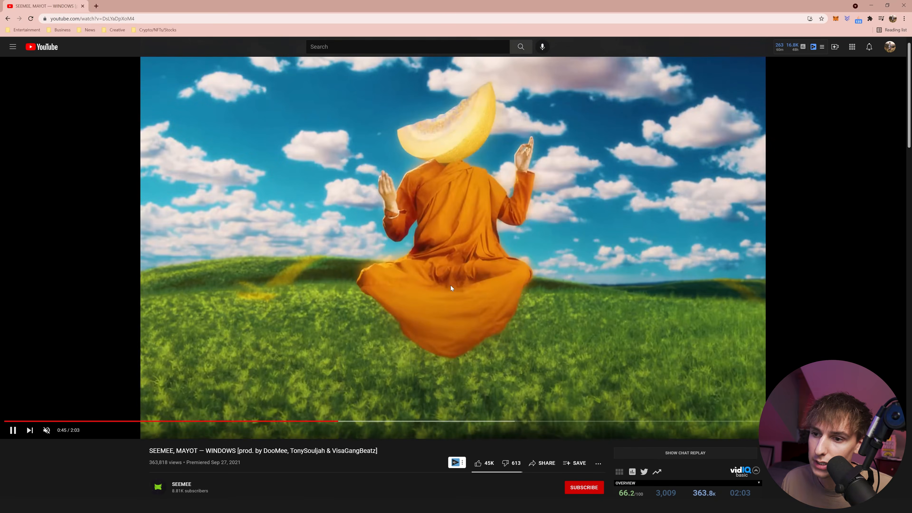
pyautogui.click(451, 287)
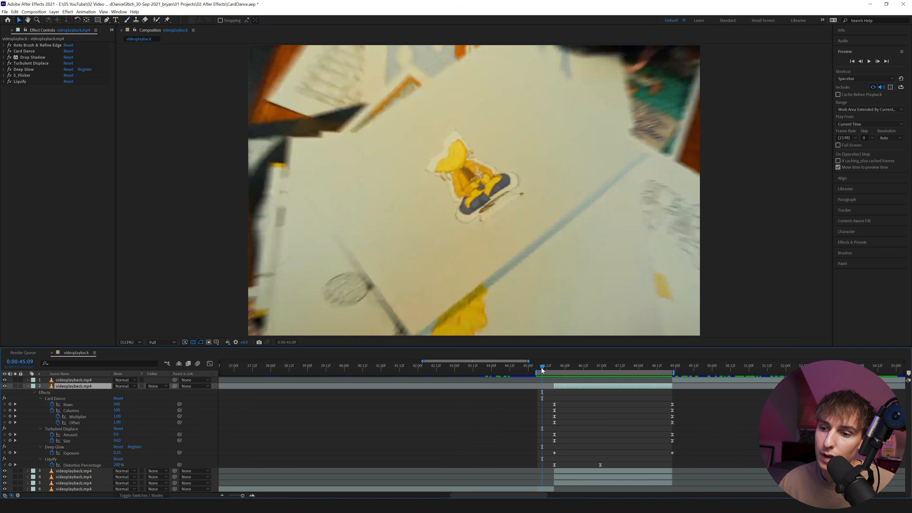
# Step: Switch to After Effects, preview the finished glitch in the videoplayback composition, and toggle its Card Dance effect to compare
pyautogui.press('space')
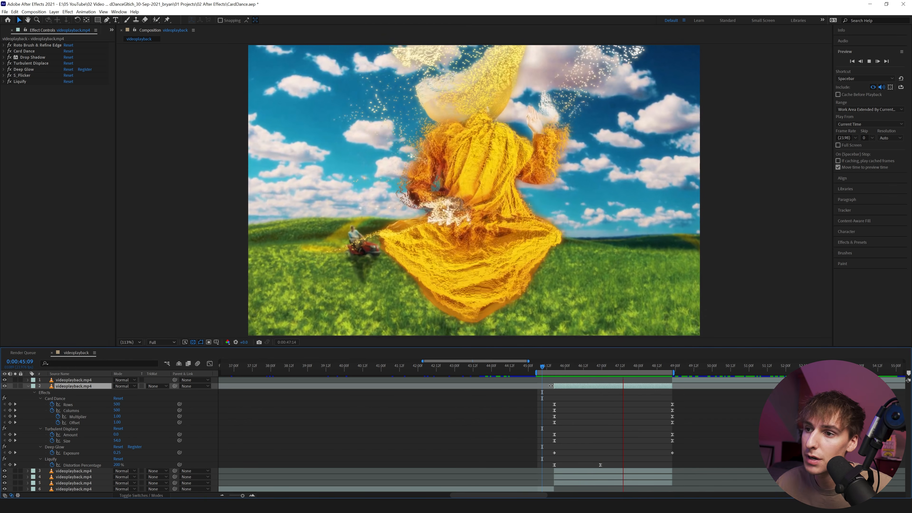
pyautogui.click(552, 367)
pyautogui.moveTo(561, 367); pyautogui.dragTo(624, 370)
pyautogui.click(9, 51)
pyautogui.click(10, 52)
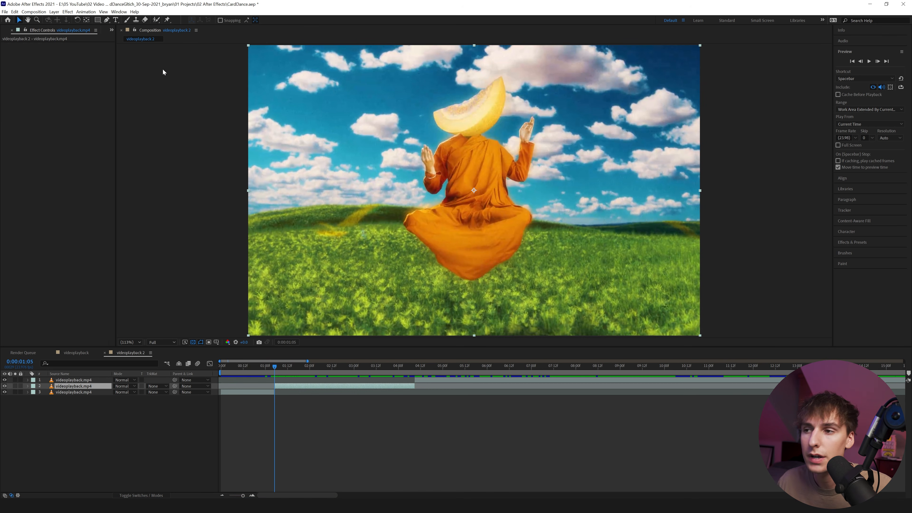
# Step: Select the floating monk, including the robe, arms and melon head, with the Roto Brush on layer 2 of the videoplayback 2 composition
pyautogui.click(157, 23)
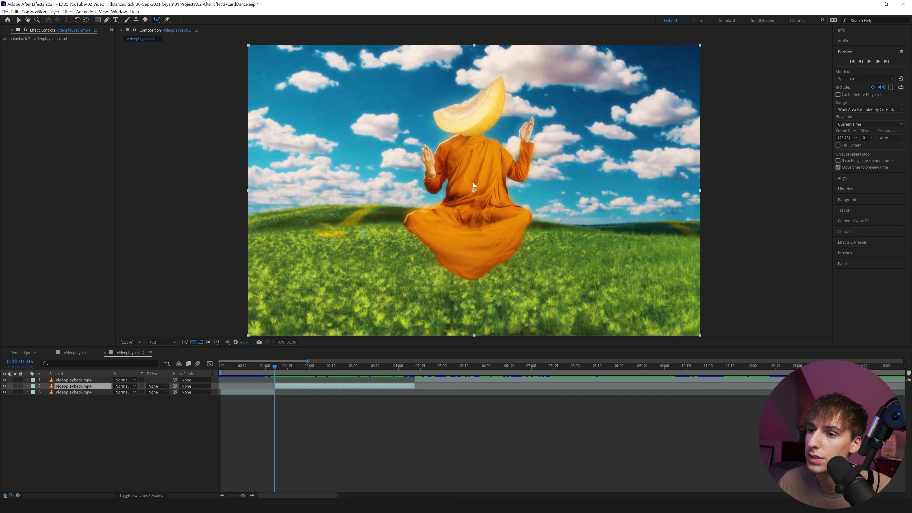
pyautogui.doubleClick(484, 178)
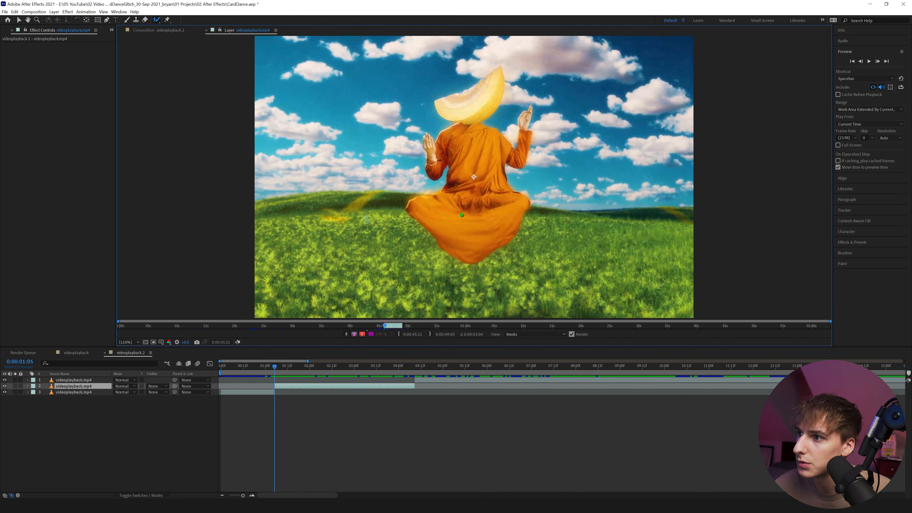
pyautogui.moveTo(423, 209)
pyautogui.mouseDown()
pyautogui.moveTo(467, 231)
pyautogui.moveTo(498, 224)
pyautogui.moveTo(489, 160)
pyautogui.moveTo(520, 148)
pyautogui.mouseUp()
pyautogui.moveTo(471, 116); pyautogui.dragTo(486, 93)
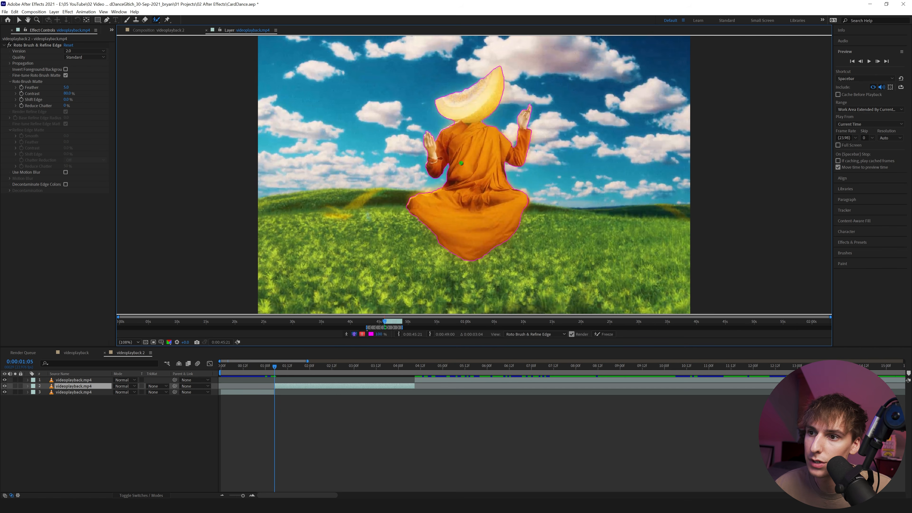
# Step: Propagate the Roto Brush selection of the monk through the layer's frames and freeze it
pyautogui.click(878, 62)
pyautogui.click(878, 62)
pyautogui.click(878, 62)
pyautogui.click(878, 62)
pyautogui.click(878, 61)
pyautogui.click(878, 61)
pyautogui.click(878, 61)
pyautogui.click(878, 62)
pyautogui.click(878, 61)
pyautogui.click(273, 370)
pyautogui.press('space')
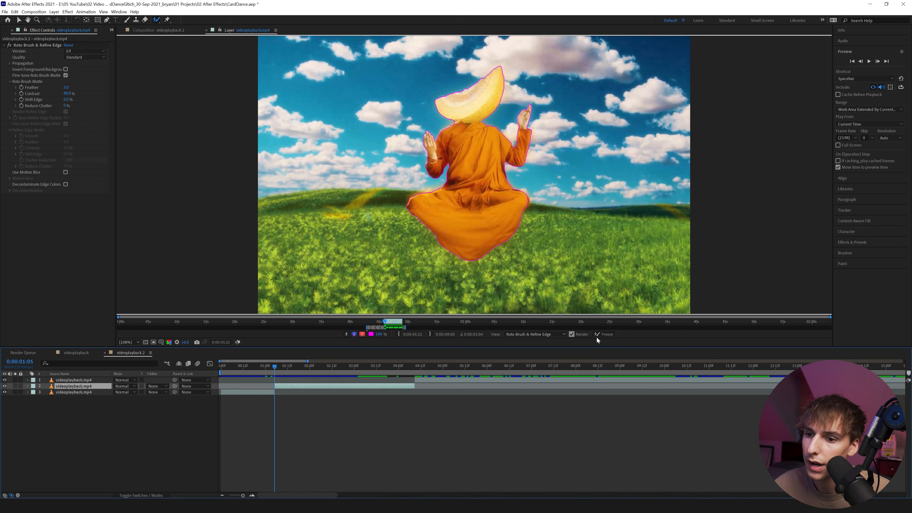
pyautogui.click(609, 334)
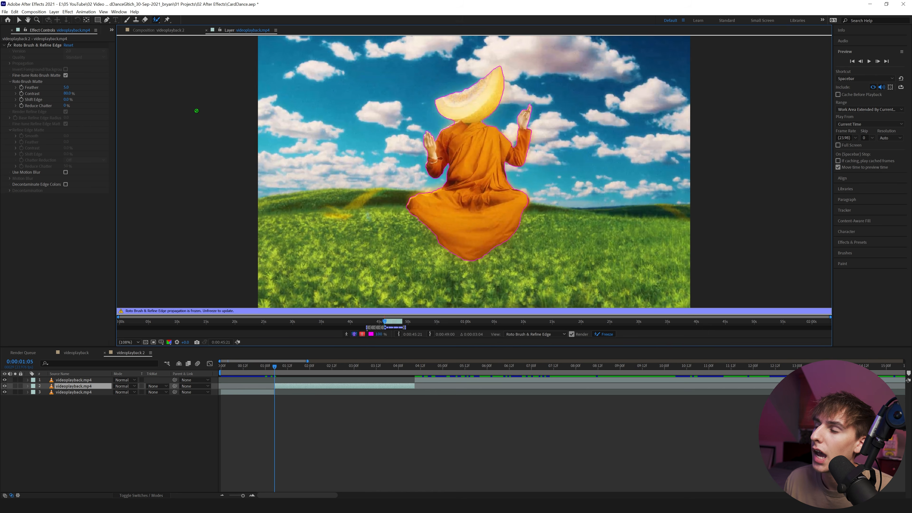
# Step: Back in the composition, set the Roto Brush matte's Shift Edge to -100%, increase its Feather, and preview the cutout
pyautogui.click(206, 30)
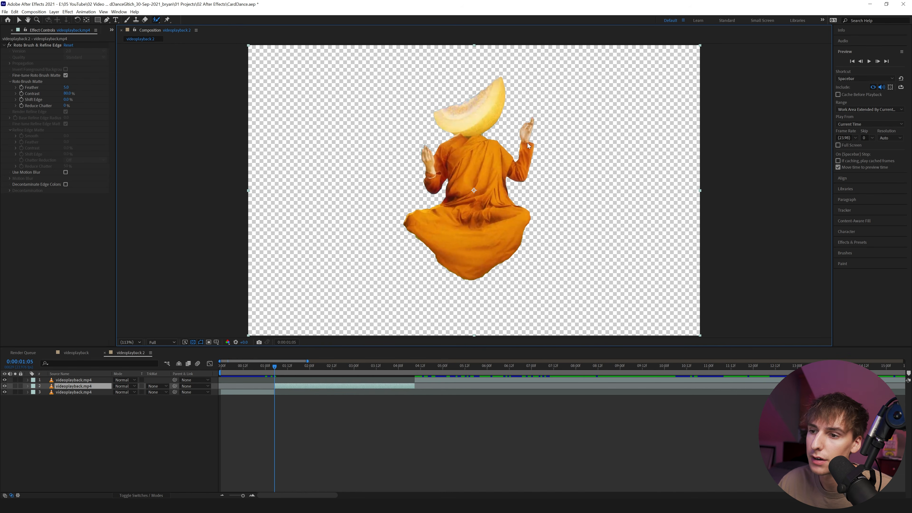
pyautogui.press('v')
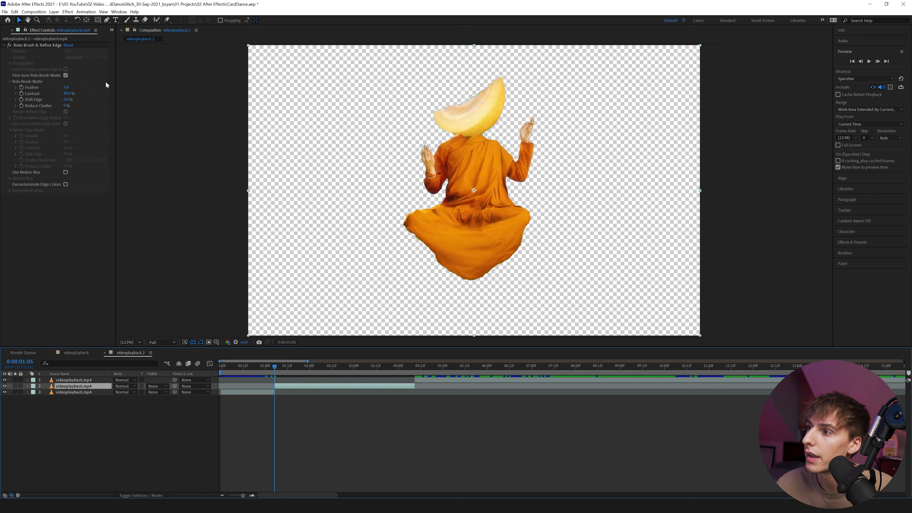
pyautogui.click(27, 45)
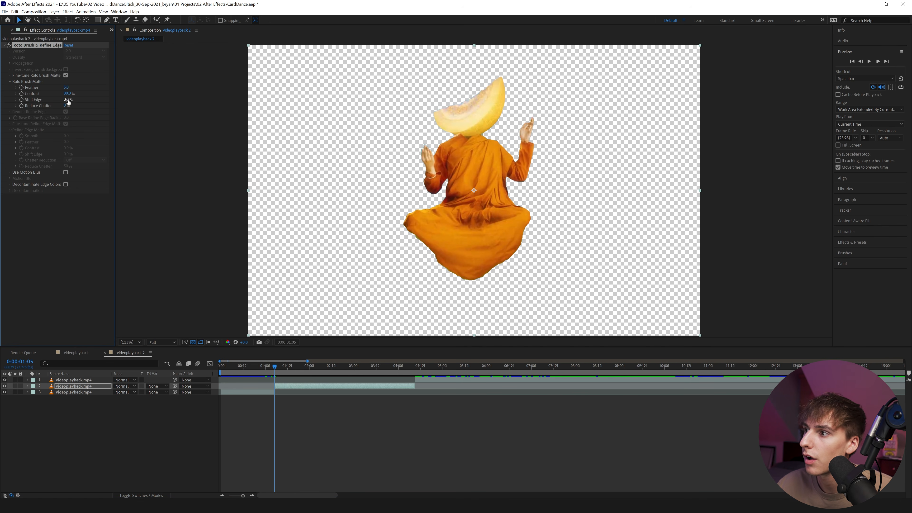
pyautogui.moveTo(67, 101); pyautogui.dragTo(63, 100)
pyautogui.press('space')
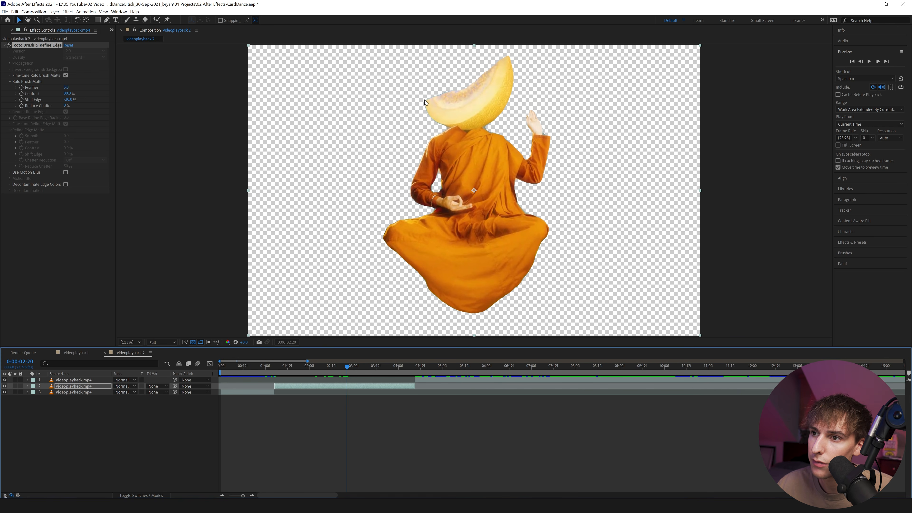
pyautogui.moveTo(68, 99); pyautogui.dragTo(9, 104)
pyautogui.moveTo(68, 88); pyautogui.dragTo(82, 87)
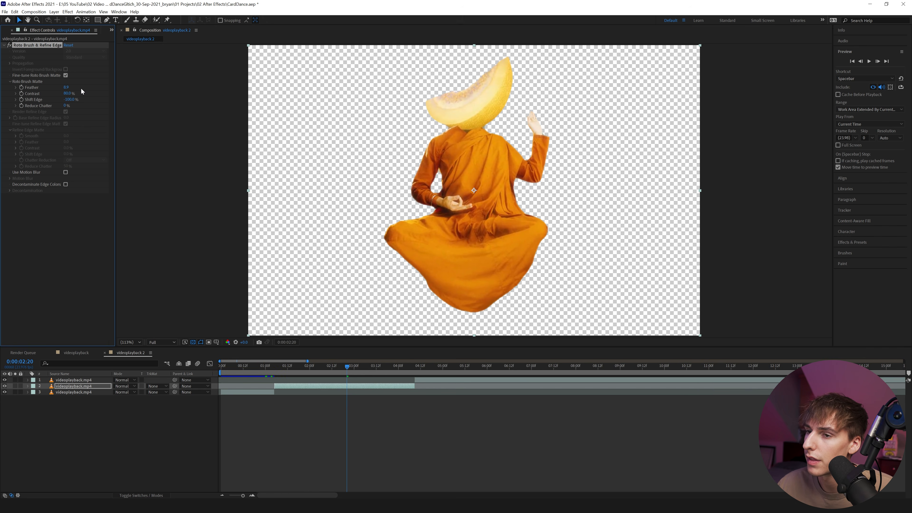
pyautogui.click(271, 366)
pyautogui.press('space')
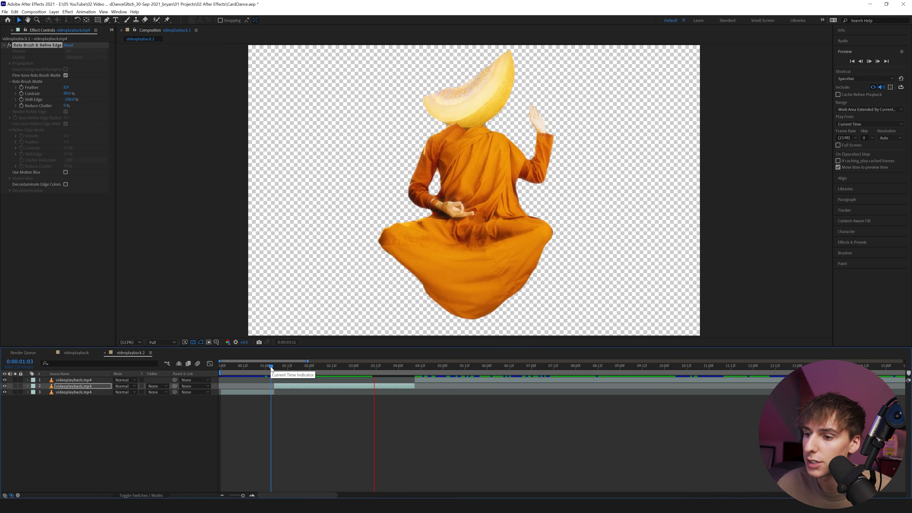
pyautogui.press('space')
# Step: Duplicate the cutout layer, delete Roto Brush & Refine Edge from the lower copy, and preview the restored background
pyautogui.click(292, 389)
pyautogui.click(292, 387)
pyautogui.hotkey('ctrl', 'd')
pyautogui.click(292, 392)
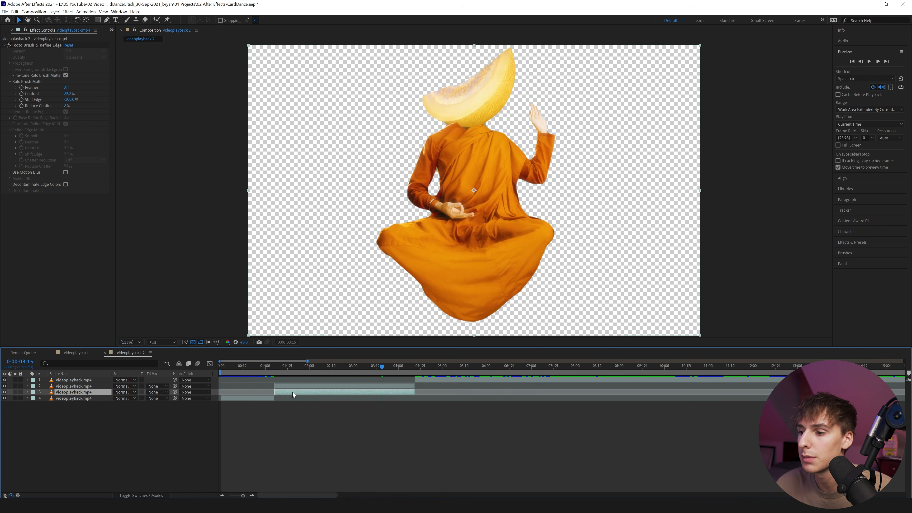
pyautogui.click(28, 45)
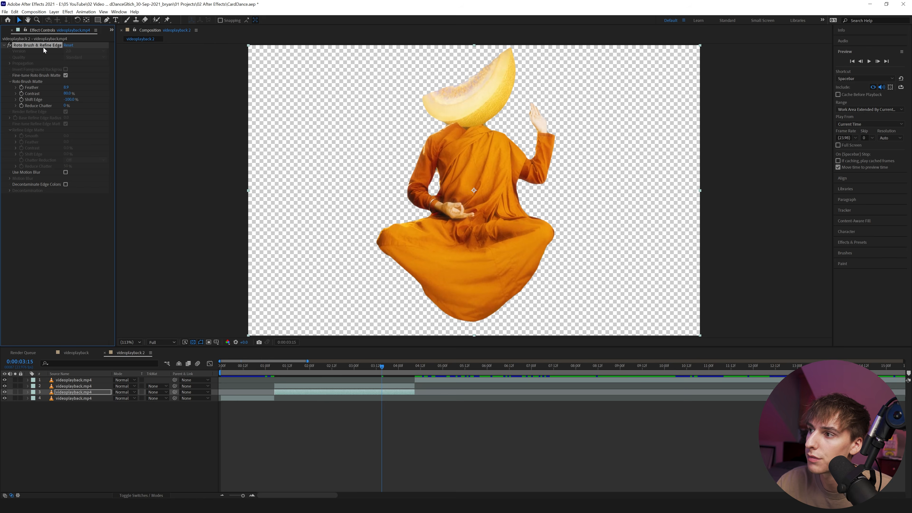
pyautogui.press('Delete')
pyautogui.click(273, 370)
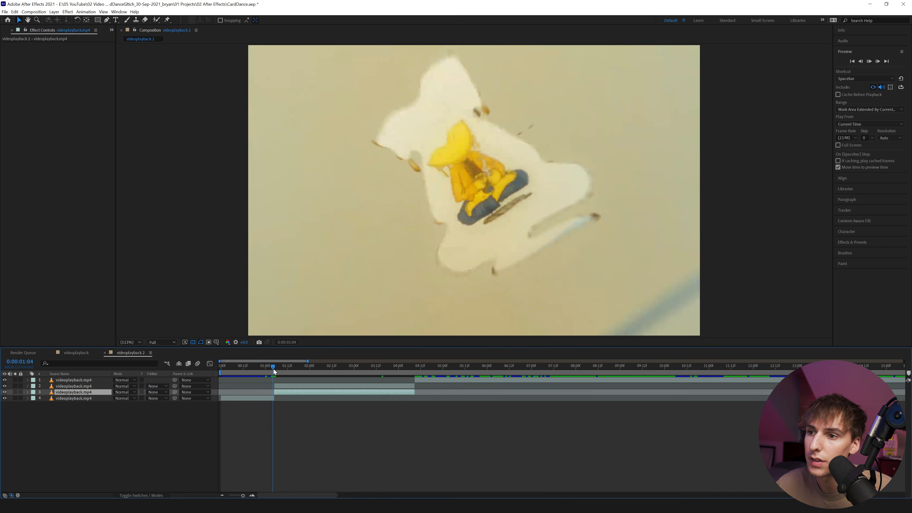
pyautogui.press('space')
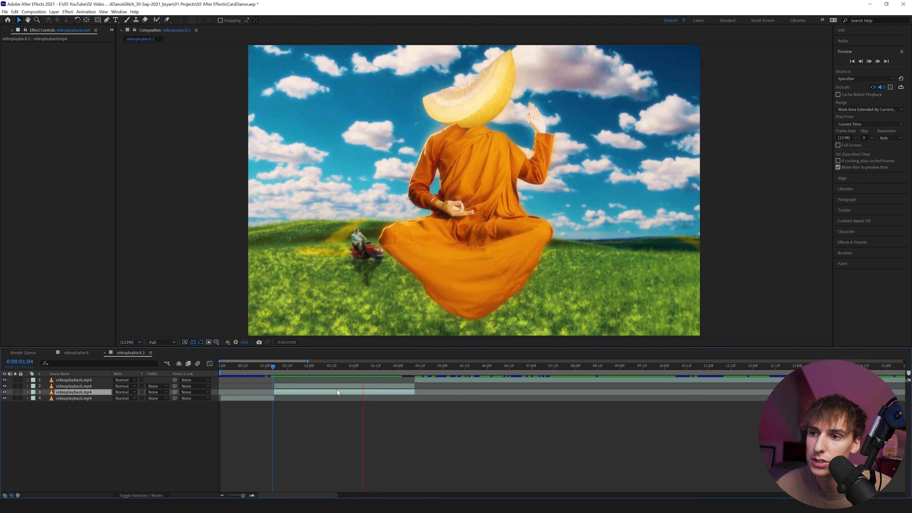
pyautogui.press('space')
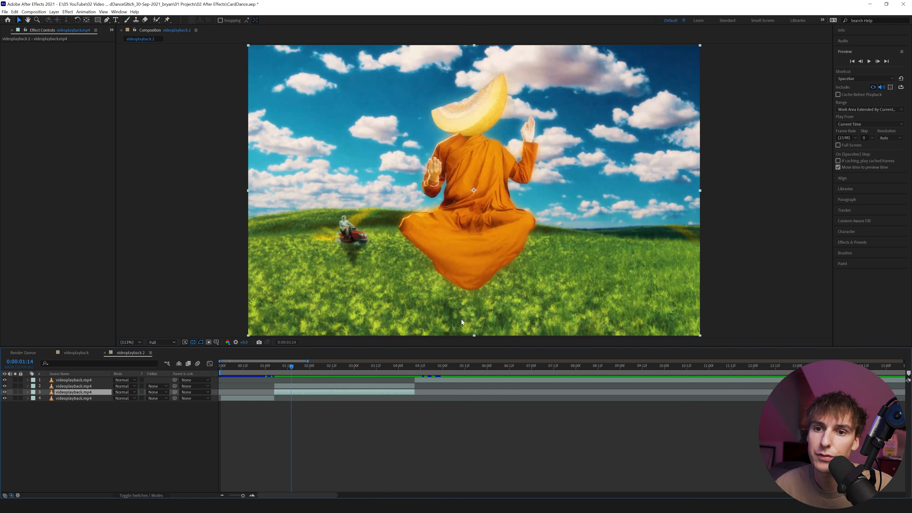
# Step: Find the Card Dance effect and apply it to the roto-brushed monk on layer 2
pyautogui.click(858, 243)
pyautogui.click(861, 136)
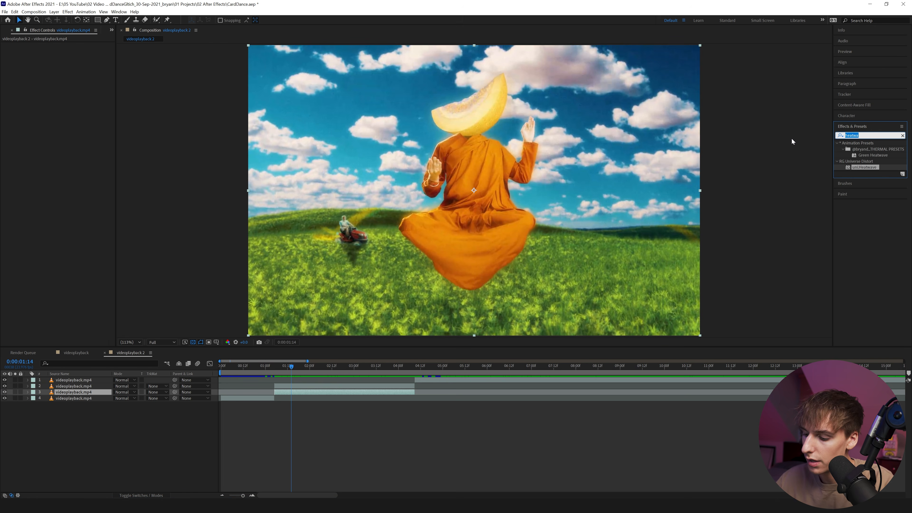
pyautogui.write('card')
pyautogui.moveTo(862, 180)
pyautogui.mouseDown()
pyautogui.moveTo(488, 122)
pyautogui.moveTo(333, 386)
pyautogui.mouseUp()
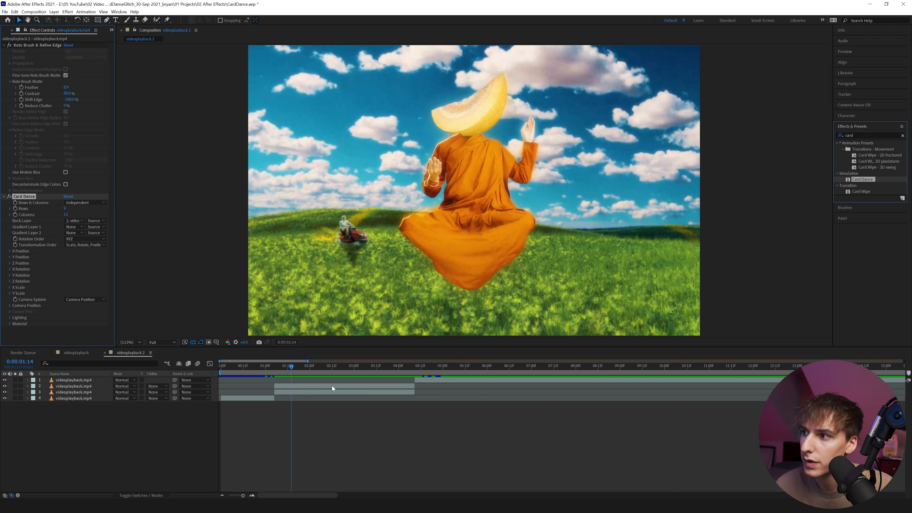
pyautogui.click(4, 46)
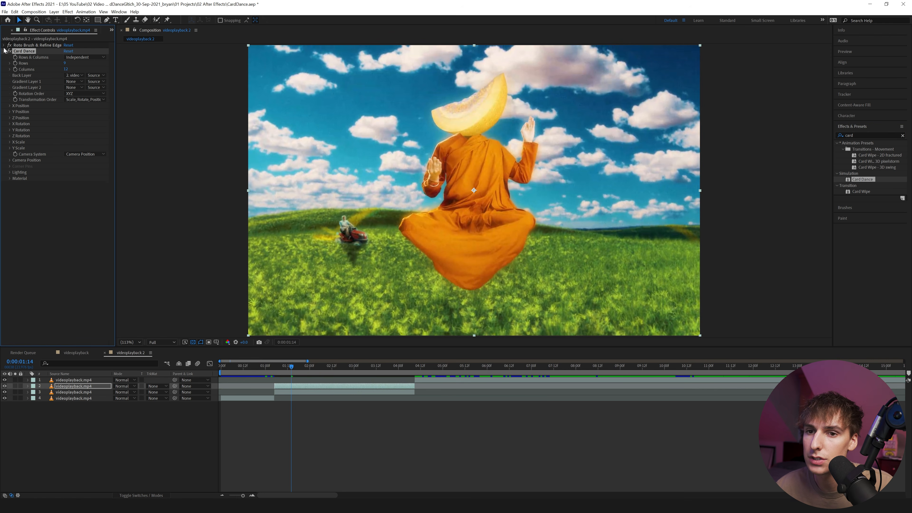
# Step: Set both the Rows and Columns of the Card Dance effect to 500
pyautogui.click(65, 63)
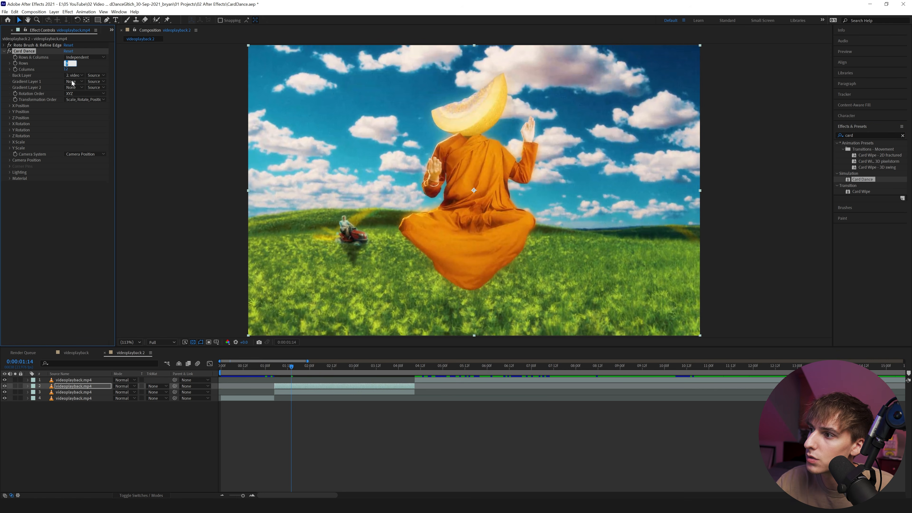
pyautogui.click(66, 70)
pyautogui.write('500')
pyautogui.click(86, 71)
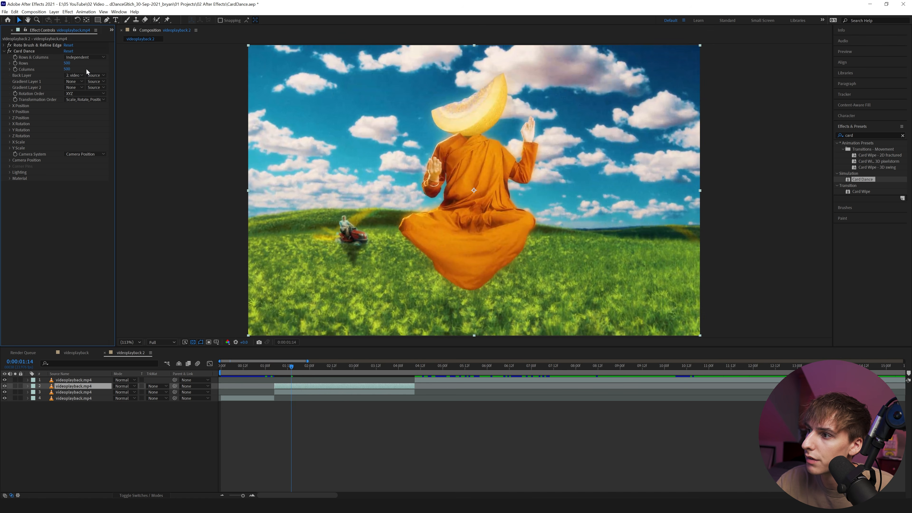
# Step: Set Card Dance's Gradient Layer 1 to 2. videoplayback.mp4, the monk cutout layer itself
pyautogui.click(73, 84)
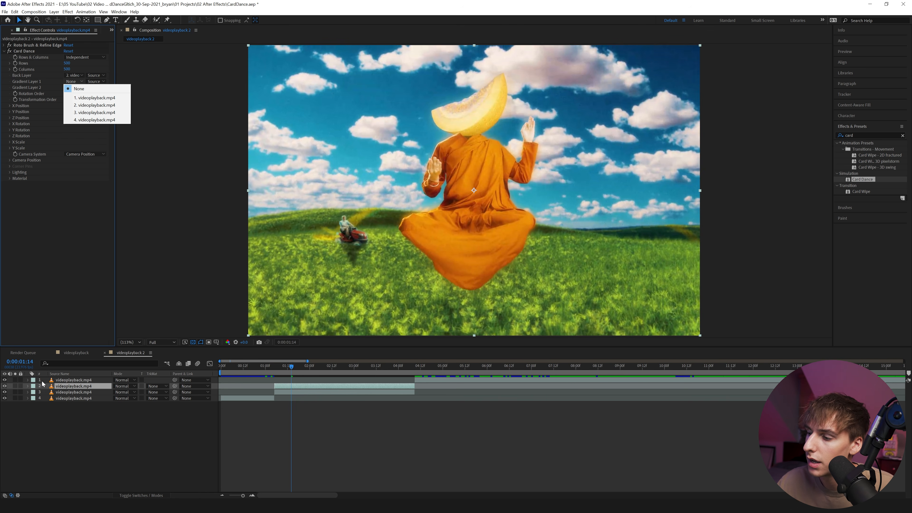
pyautogui.click(45, 398)
pyautogui.click(76, 386)
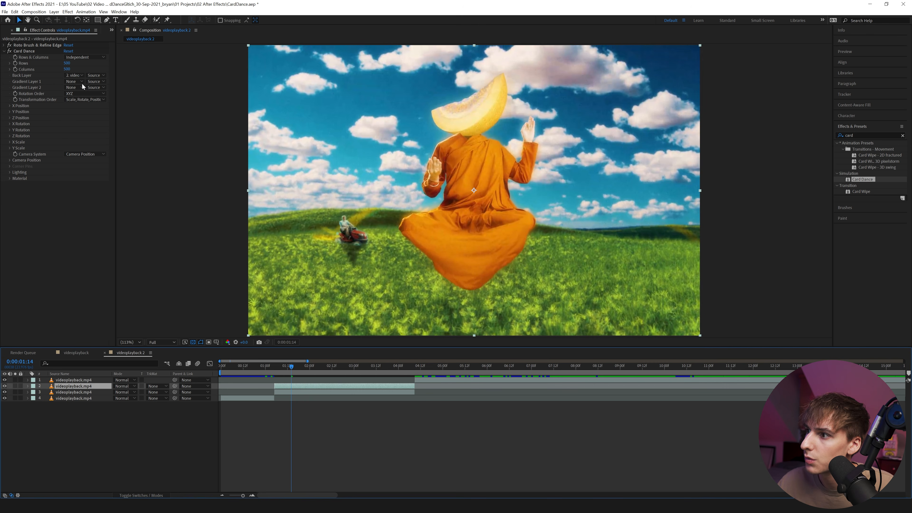
pyautogui.click(74, 81)
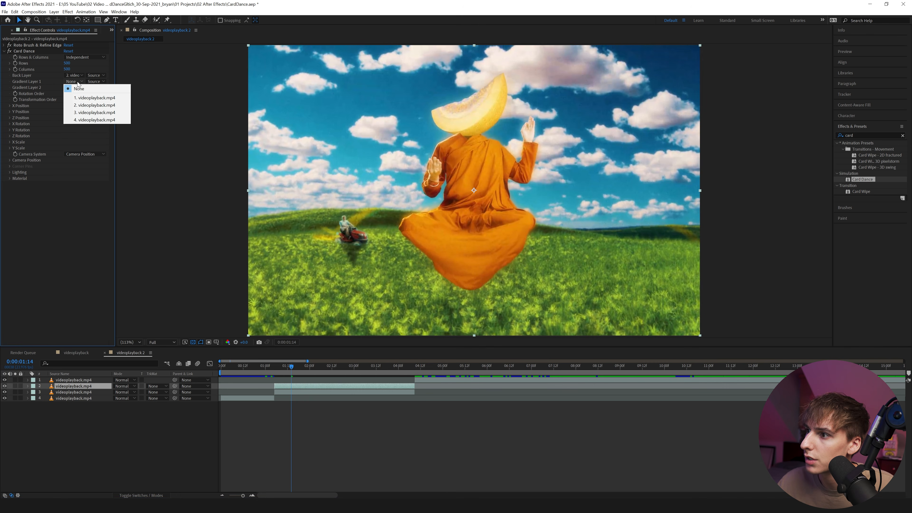
pyautogui.click(96, 105)
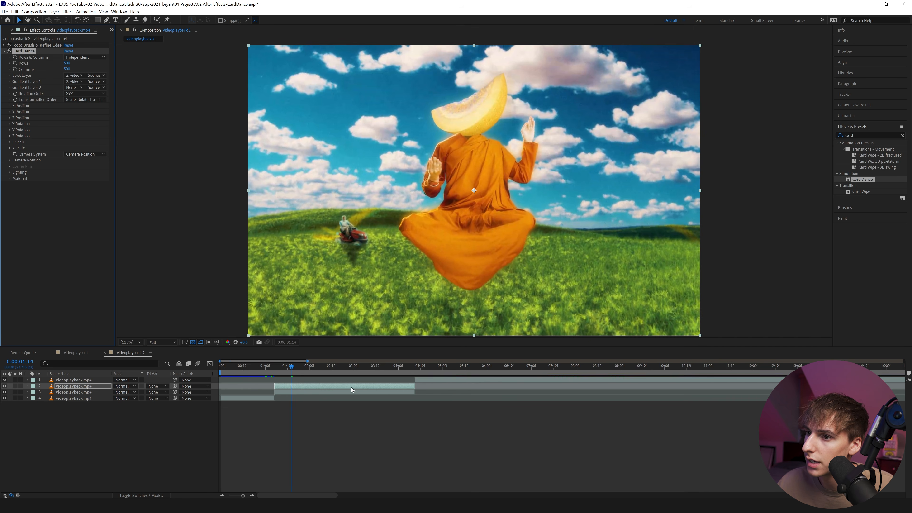
# Step: Set the Z Position source of Card Dance to Intensity 1
pyautogui.click(9, 118)
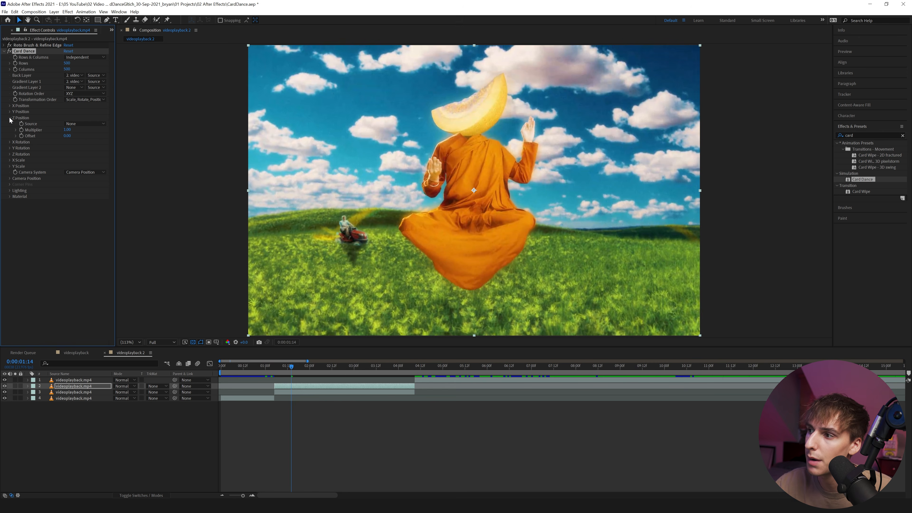
pyautogui.click(80, 125)
pyautogui.click(80, 138)
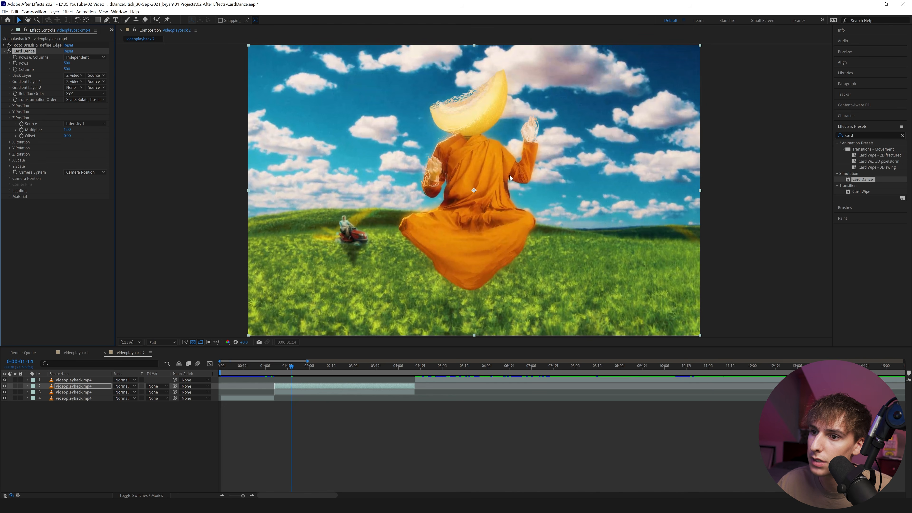
# Step: Enable keyframing for Card Dance's Rows, Columns, Z Position Multiplier and Offset at 0:00:01:05, and reveal those keyframes on layer 2
pyautogui.click(275, 372)
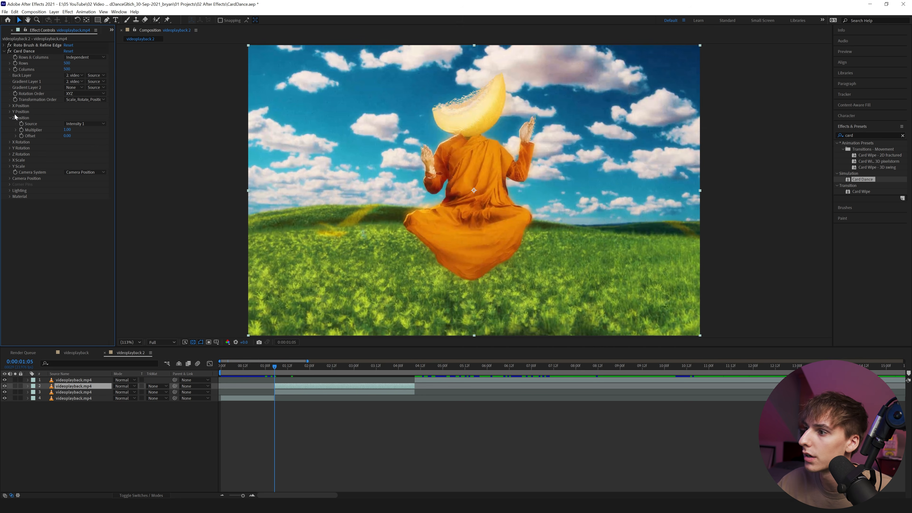
pyautogui.click(22, 133)
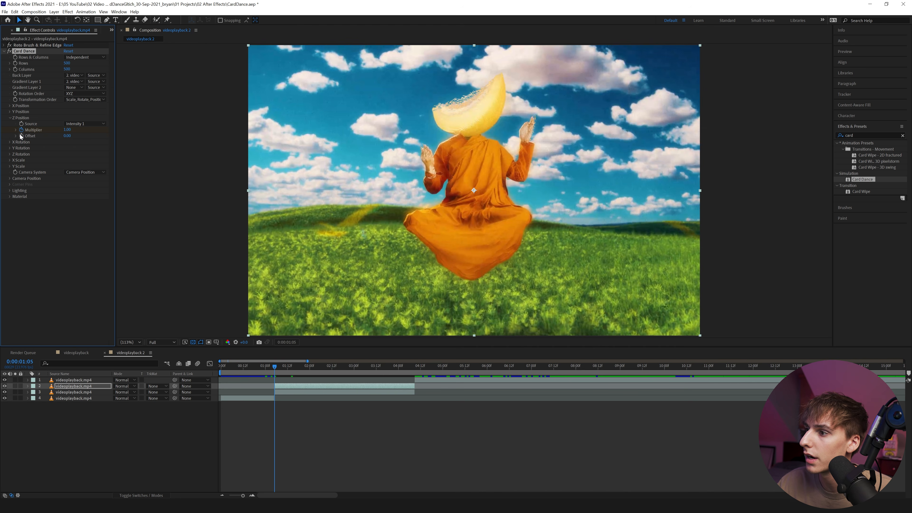
pyautogui.click(16, 64)
pyautogui.press('u')
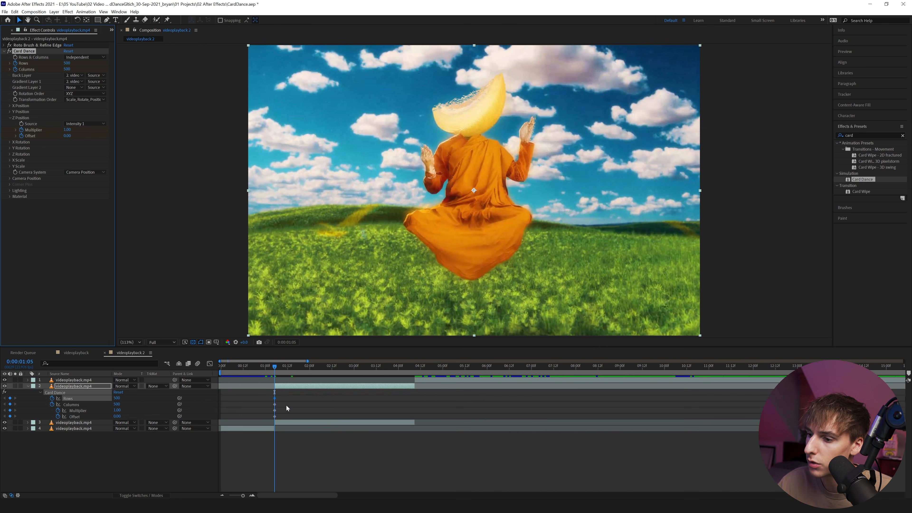
# Step: At the end of the cutout clip, 0:00:04:08, set the Z Position Offset to 2.00 and the Multiplier to 5.00
pyautogui.click(414, 366)
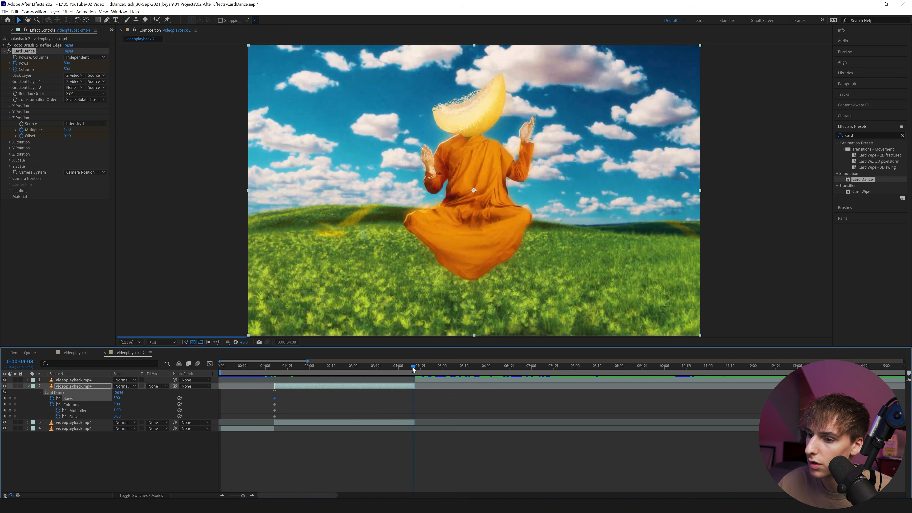
pyautogui.moveTo(414, 367); pyautogui.dragTo(413, 367)
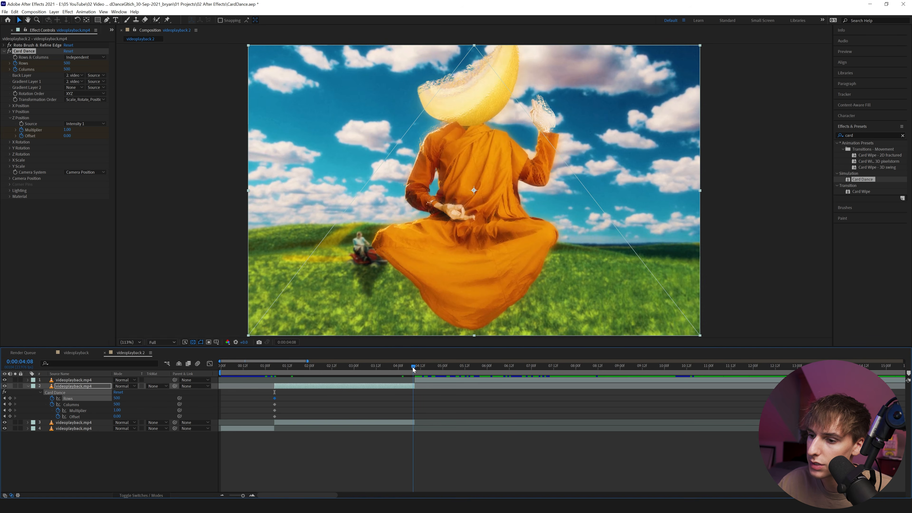
pyautogui.click(69, 136)
pyautogui.press('Return')
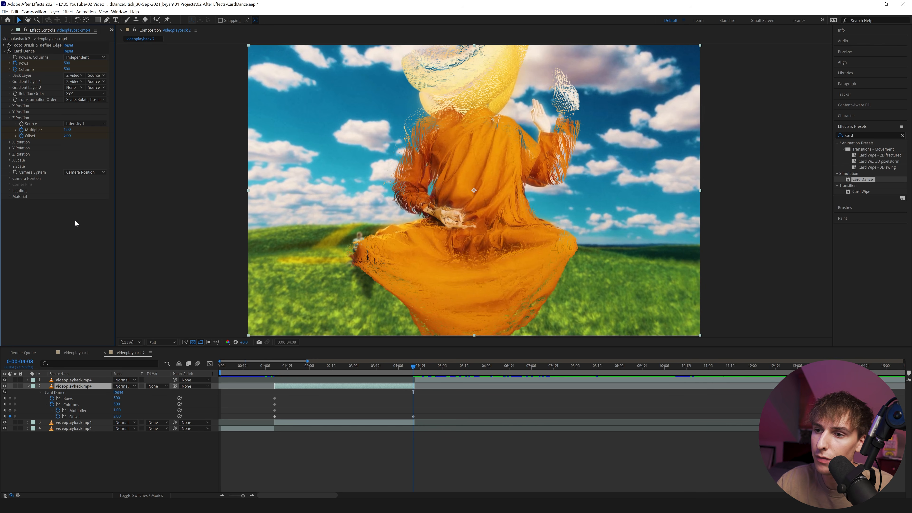
pyautogui.moveTo(68, 130)
pyautogui.mouseDown()
pyautogui.moveTo(94, 129)
pyautogui.moveTo(72, 129)
pyautogui.mouseUp()
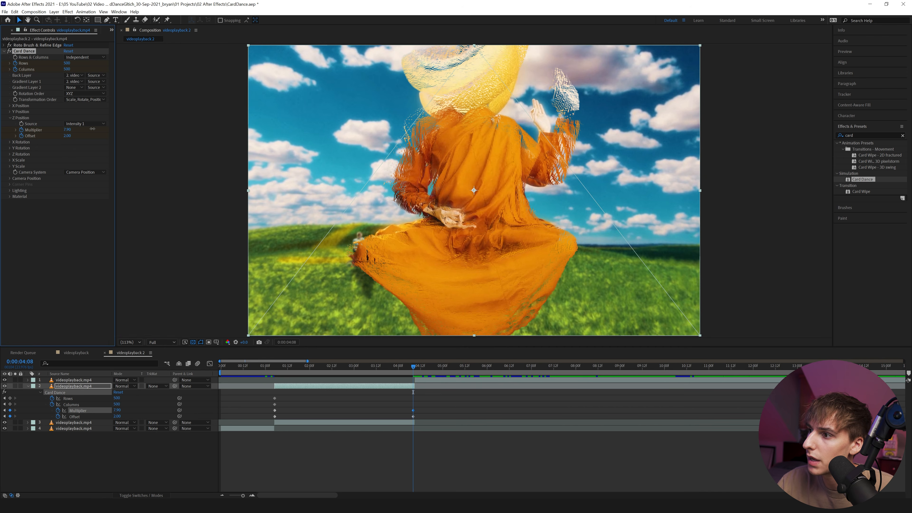
pyautogui.click(69, 129)
pyautogui.write('5')
pyautogui.press('Return')
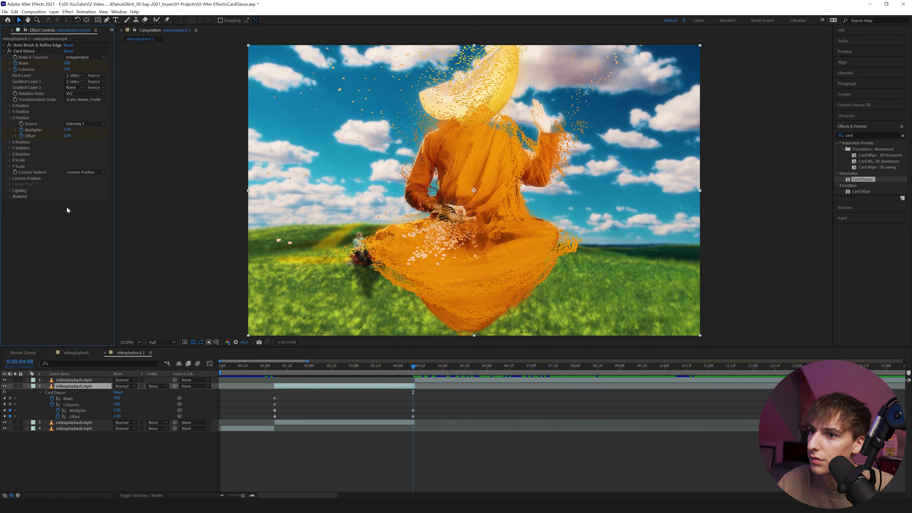
# Step: Set Card Dance's Rows and Columns both to 1000 at 0:00:04:08
pyautogui.click(66, 63)
pyautogui.write('1000')
pyautogui.press('Return')
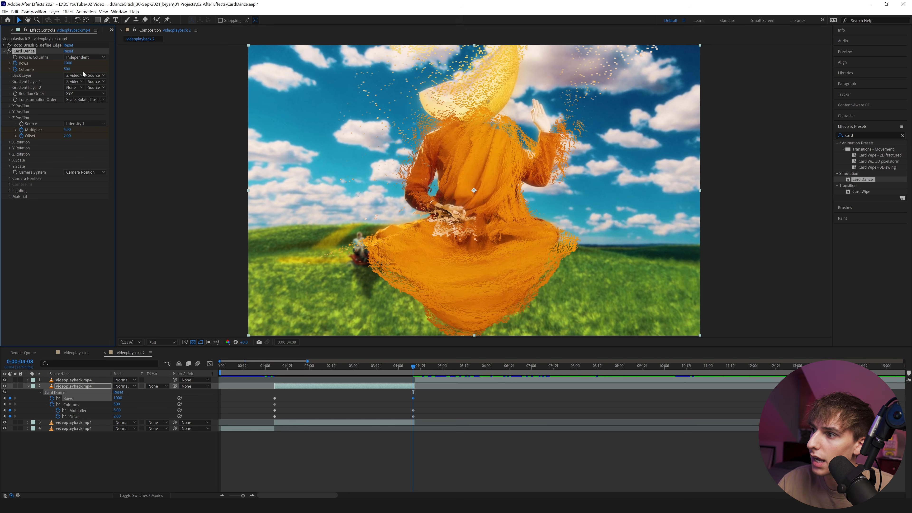
pyautogui.click(66, 69)
pyautogui.write('1000')
pyautogui.press('Return')
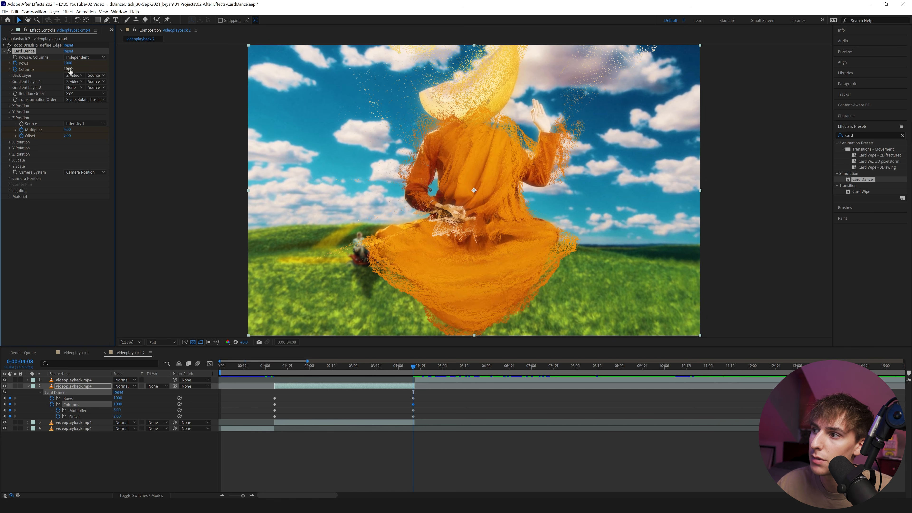
# Step: Try lowering Rows to 142, undo that change, and raise the Z Position Multiplier to about 8.20
pyautogui.moveTo(67, 64); pyautogui.dragTo(27, 63)
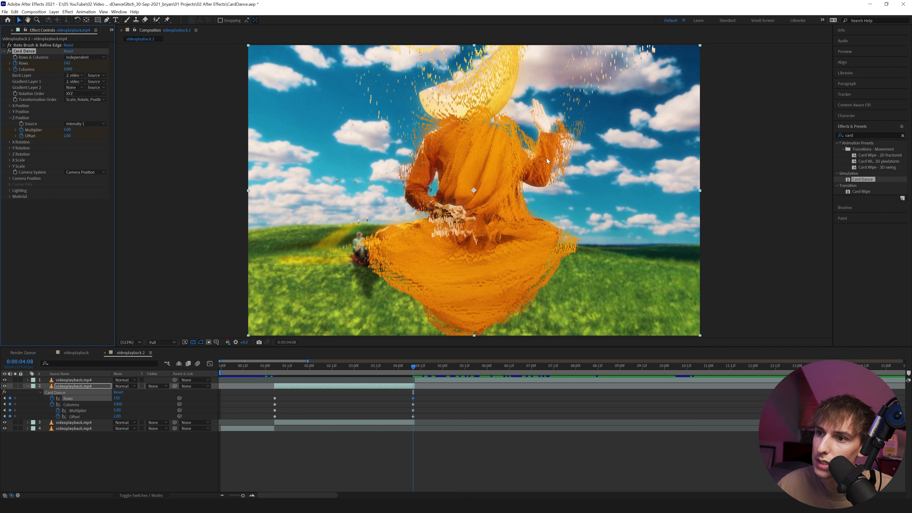
pyautogui.hotkey('ctrl', 'z')
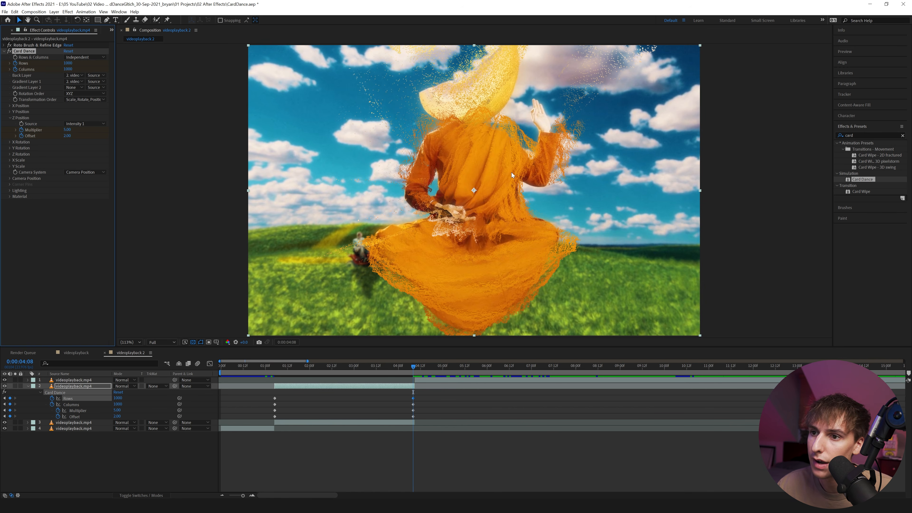
pyautogui.moveTo(68, 130); pyautogui.dragTo(70, 132)
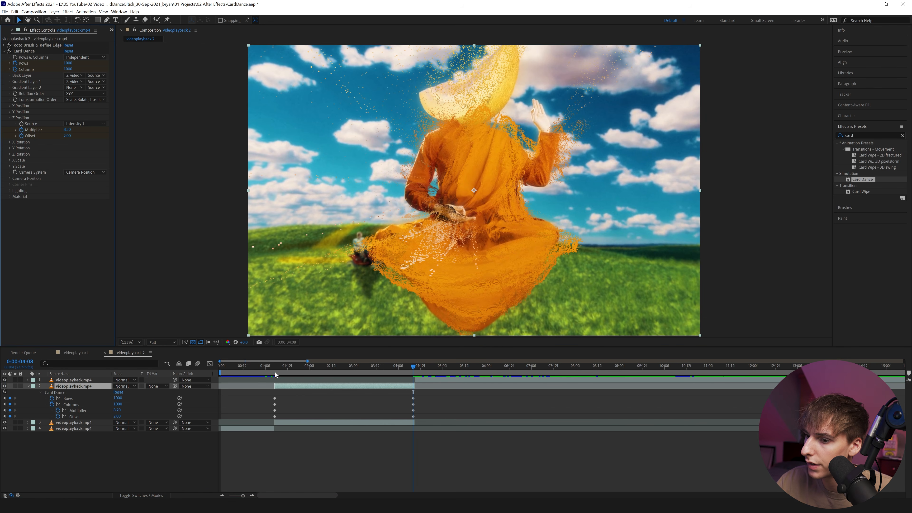
# Step: Apply Easy Ease to all Card Dance keyframes with the last set aligned to the clip's end, and preview the animation
pyautogui.moveTo(424, 399); pyautogui.dragTo(274, 422)
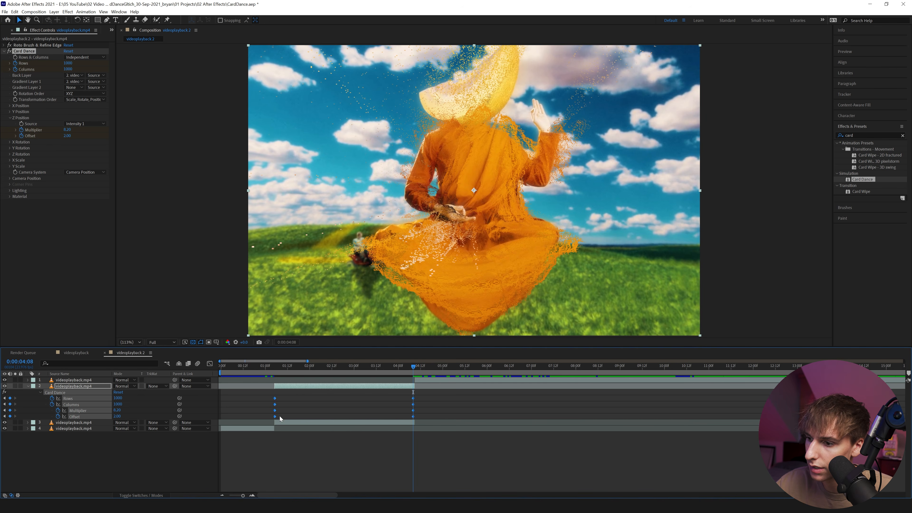
pyautogui.click(349, 408)
pyautogui.moveTo(430, 397); pyautogui.dragTo(401, 417)
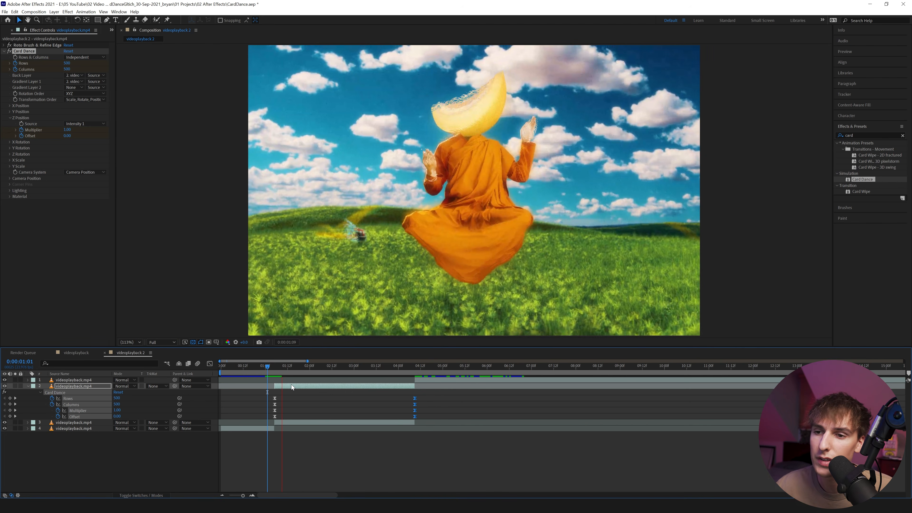
pyautogui.press('space')
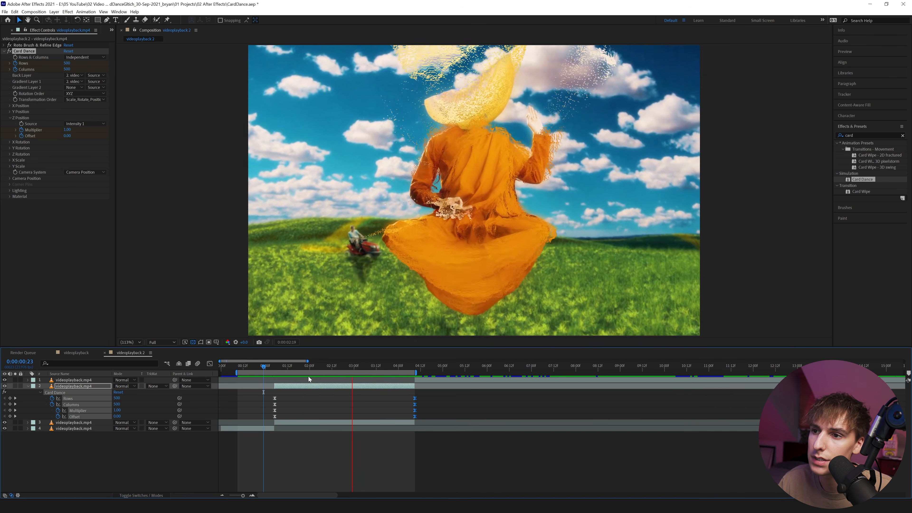
pyautogui.press('space')
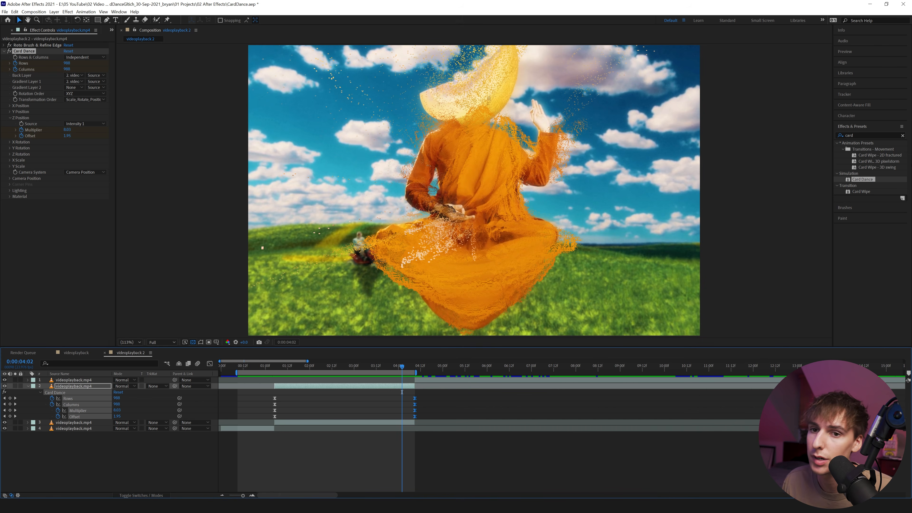
# Step: Find the Drop Shadow effect, apply it to the cutout on layer 2, and collapse the effects above it
pyautogui.click(858, 136)
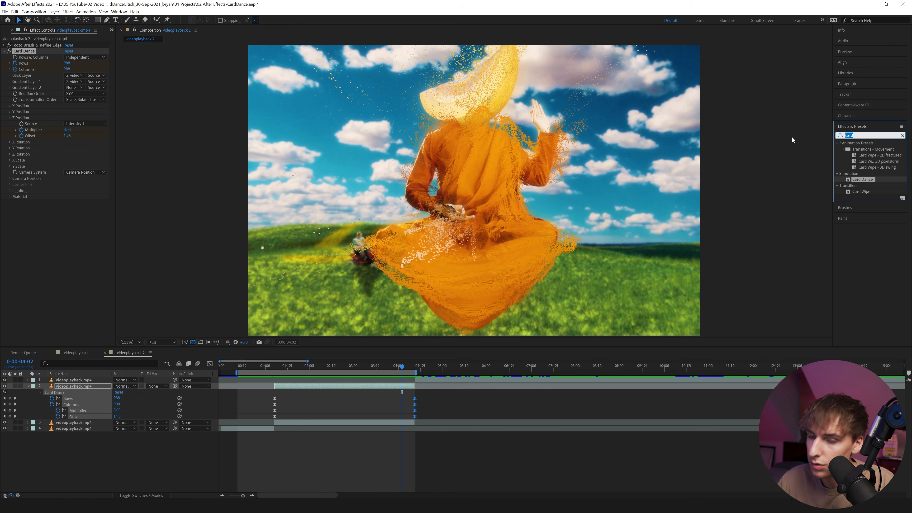
pyautogui.write('drop')
pyautogui.moveTo(871, 222); pyautogui.dragTo(371, 387)
pyautogui.scroll(2, 11, 134)
pyautogui.click(5, 48)
pyautogui.click(4, 52)
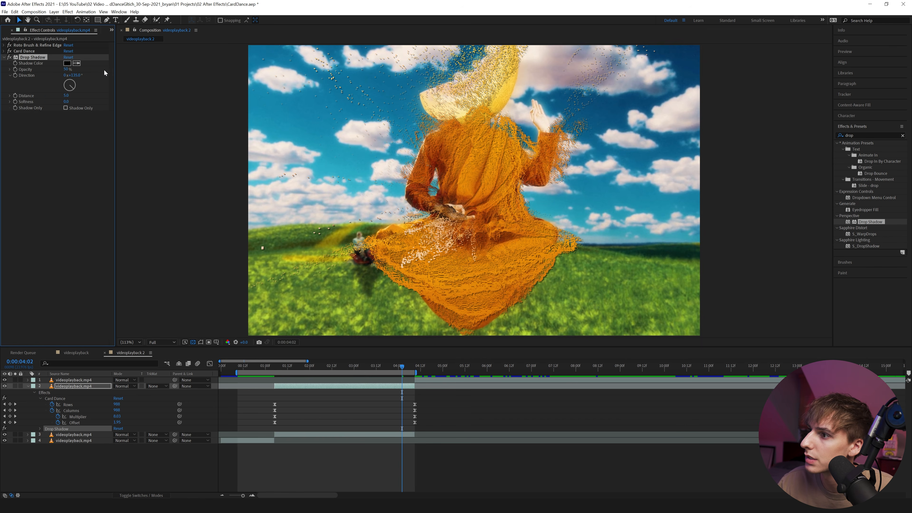
# Step: Set the Drop Shadow's opacity to 100%, distance to 0 and softness to about 98, and preview the shaded particles
pyautogui.click(67, 70)
pyautogui.write('100')
pyautogui.press('Return')
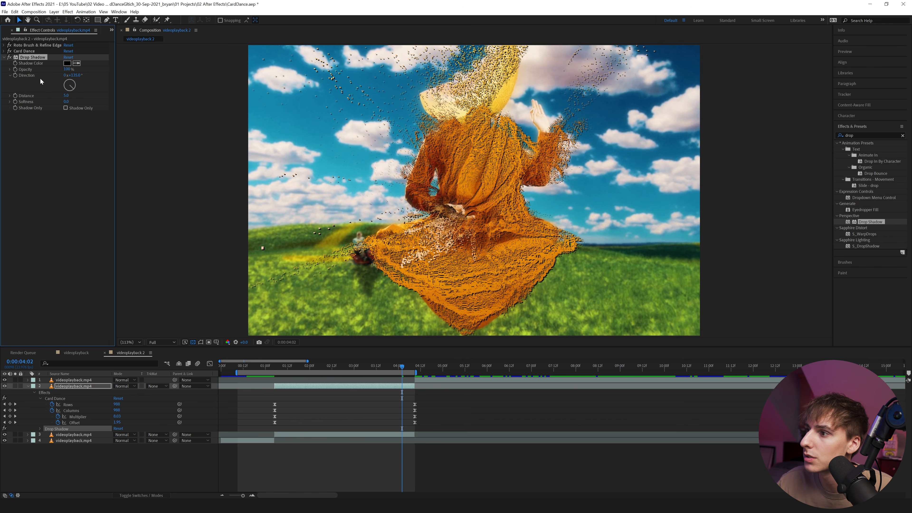
pyautogui.click(68, 95)
pyautogui.write('0')
pyautogui.press('Return')
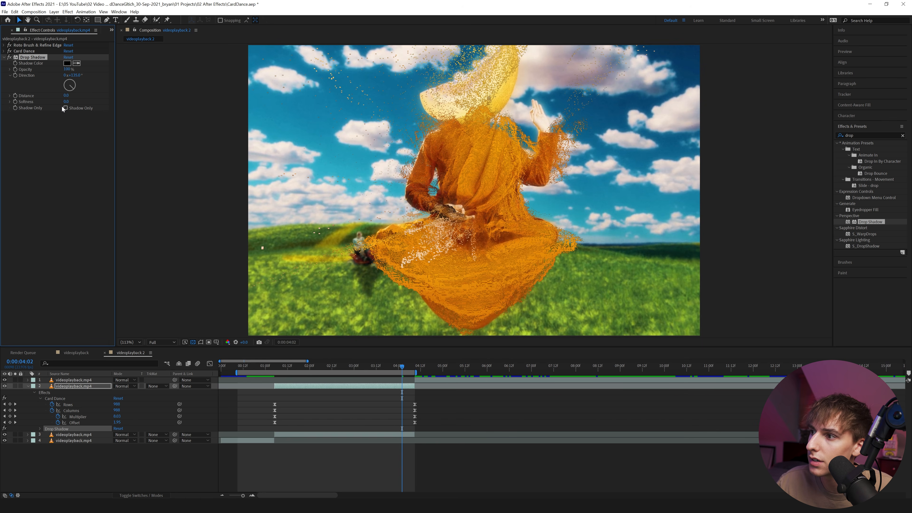
pyautogui.moveTo(67, 102); pyautogui.dragTo(92, 106)
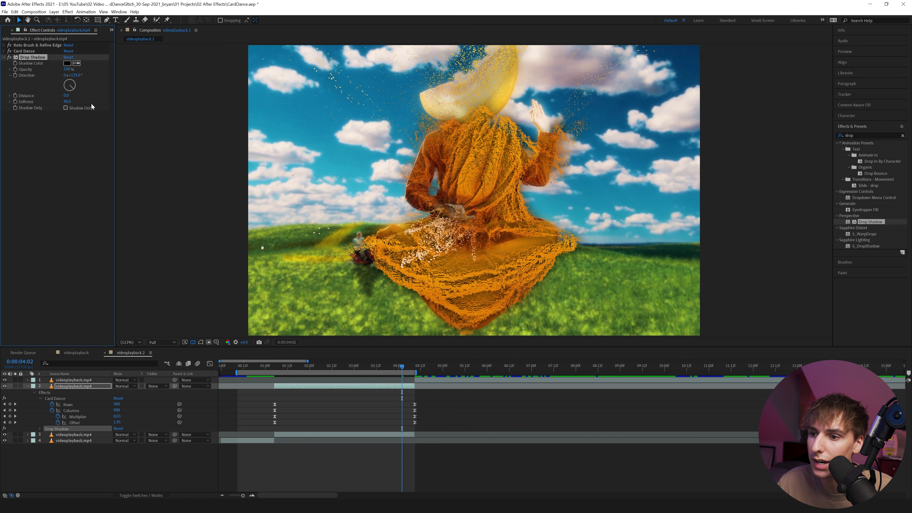
pyautogui.click(271, 365)
pyautogui.press('space')
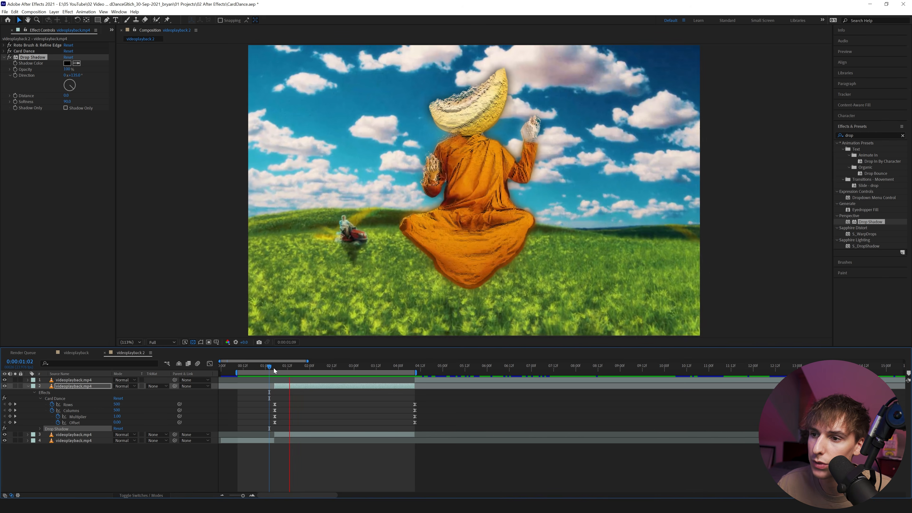
pyautogui.click(370, 370)
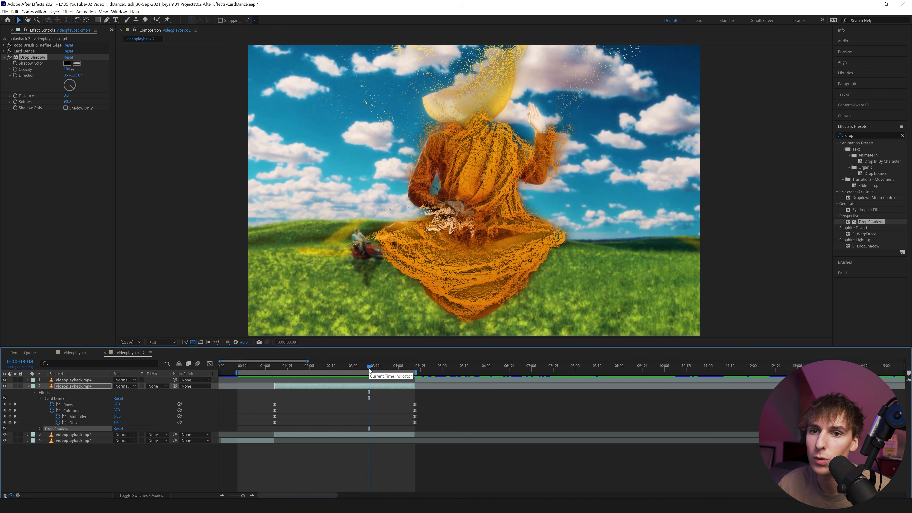
# Step: Find the Turbulent Displace effect and apply it to the monk cutout on layer 2
pyautogui.doubleClick(862, 136)
pyautogui.write('turb')
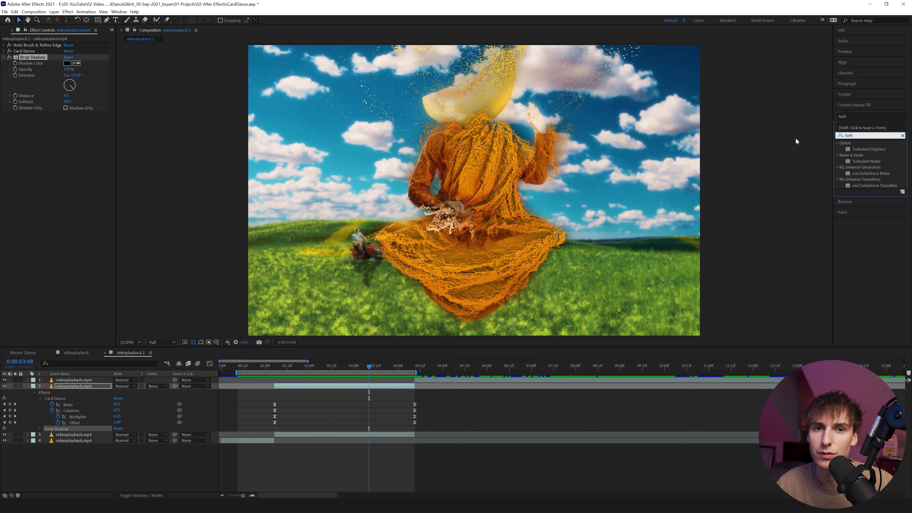
pyautogui.moveTo(867, 148); pyautogui.dragTo(356, 386)
# Step: At 0:00:01:05, keyframe Turbulent Displace's Amount and Size with starting values of 0 for Amount and 2 for Size
pyautogui.press('j')
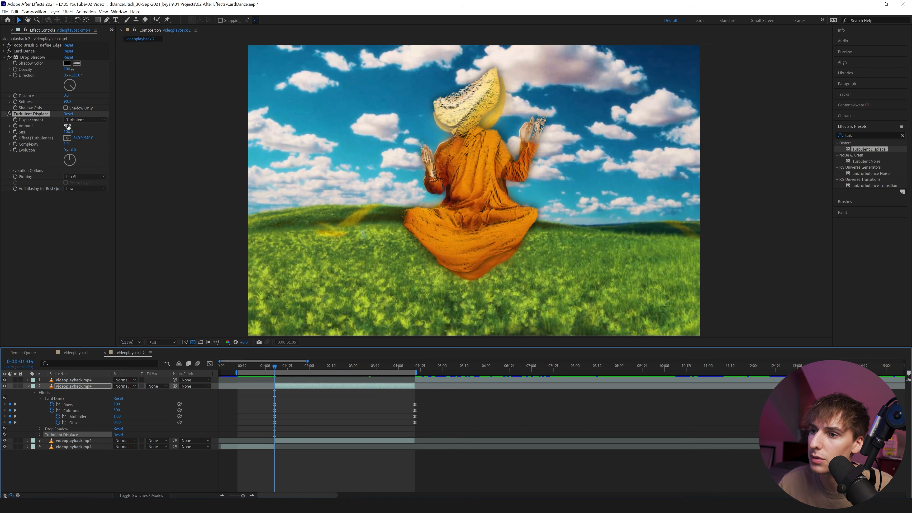
pyautogui.moveTo(68, 126); pyautogui.dragTo(54, 125)
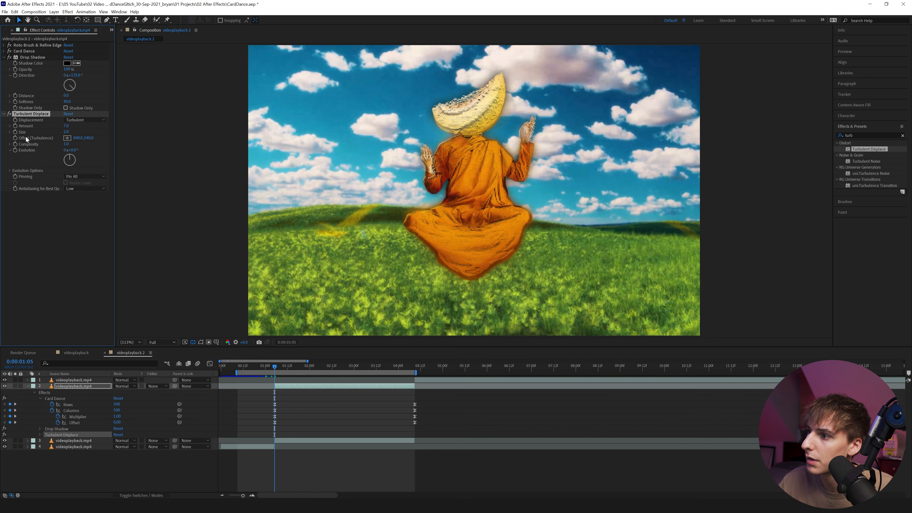
pyautogui.click(16, 132)
pyautogui.click(16, 126)
pyautogui.moveTo(66, 127); pyautogui.dragTo(28, 128)
pyautogui.click(66, 125)
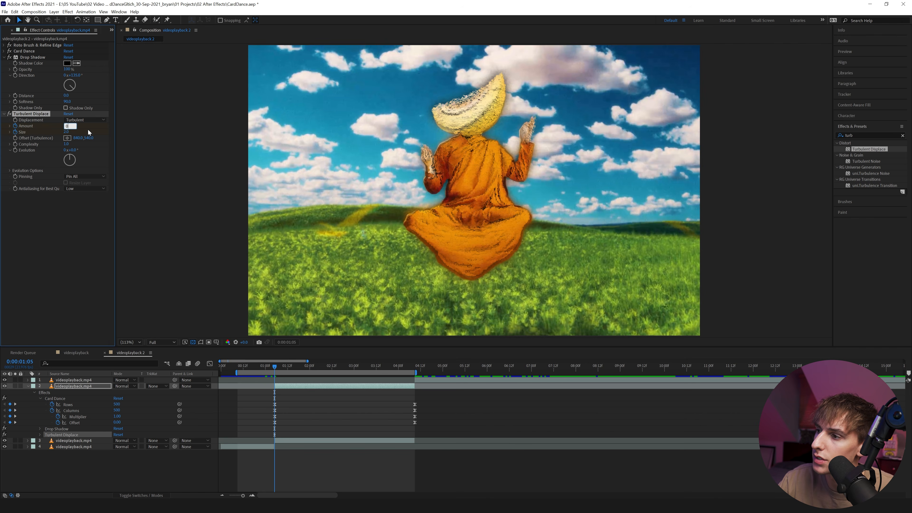
pyautogui.write('0')
pyautogui.press('Return')
# Step: Near the clip's end, set Turbulent Displace's Amount to 60 and Size to 75, and ease its keyframes with the last ones aligned to the end
pyautogui.click(411, 368)
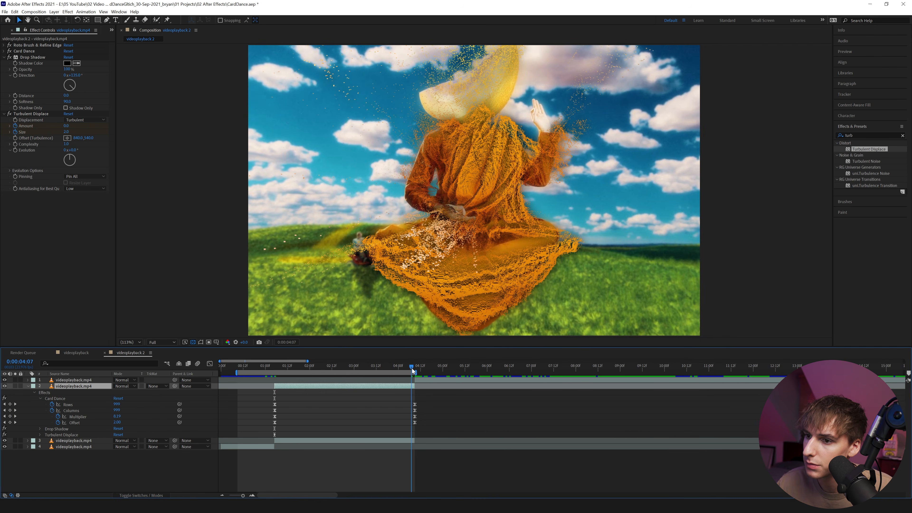
pyautogui.moveTo(70, 131); pyautogui.dragTo(89, 126)
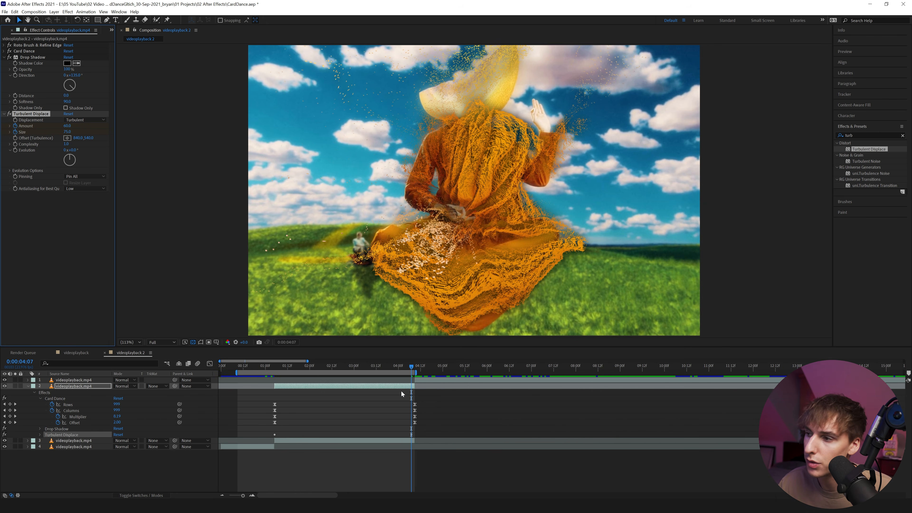
pyautogui.press('u')
pyautogui.moveTo(412, 435); pyautogui.dragTo(416, 434)
pyautogui.press('F9')
pyautogui.moveTo(273, 366); pyautogui.dragTo(269, 368)
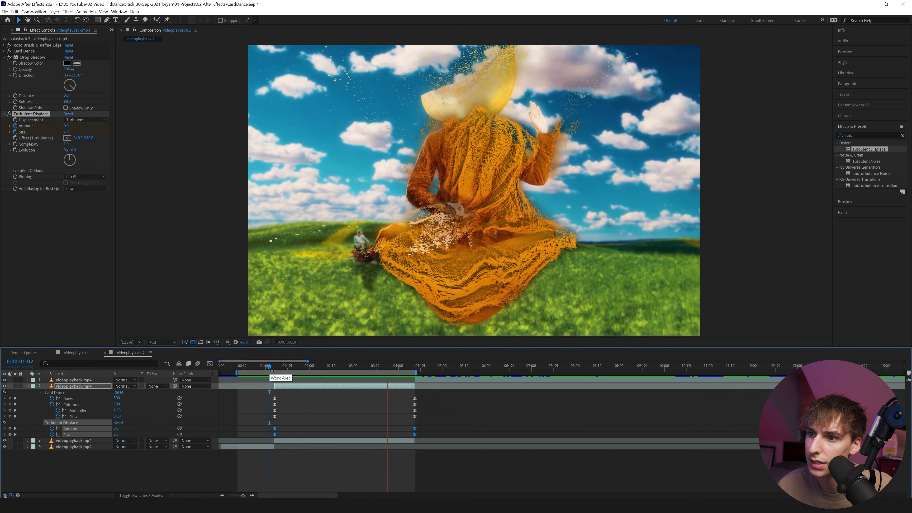
# Step: Find the Deep Glow effect, add it after Turbulent Displace on the cutout layer, and collapse the effects above it
pyautogui.click(878, 136)
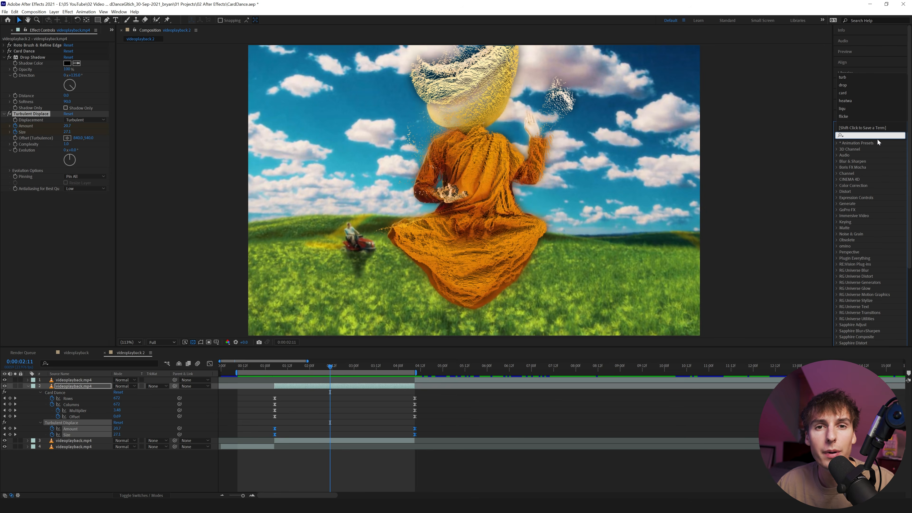
pyautogui.write('deep')
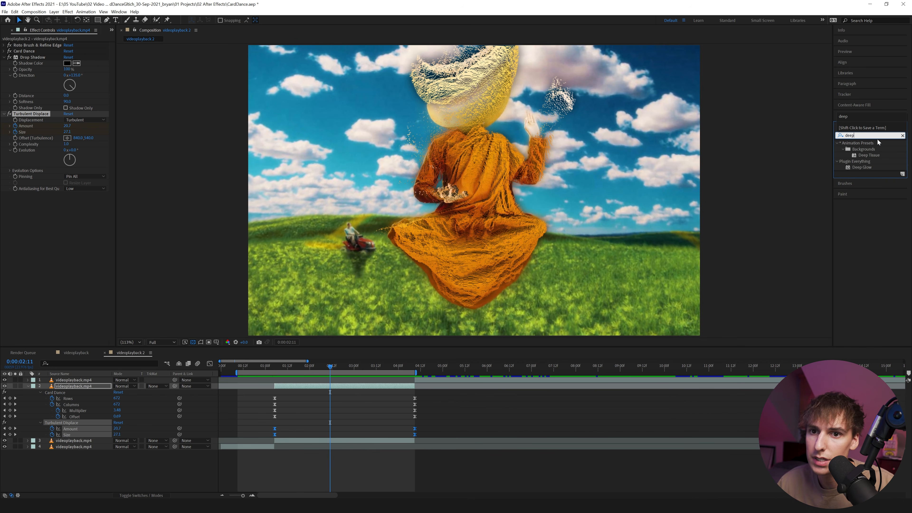
pyautogui.moveTo(855, 172); pyautogui.dragTo(50, 220)
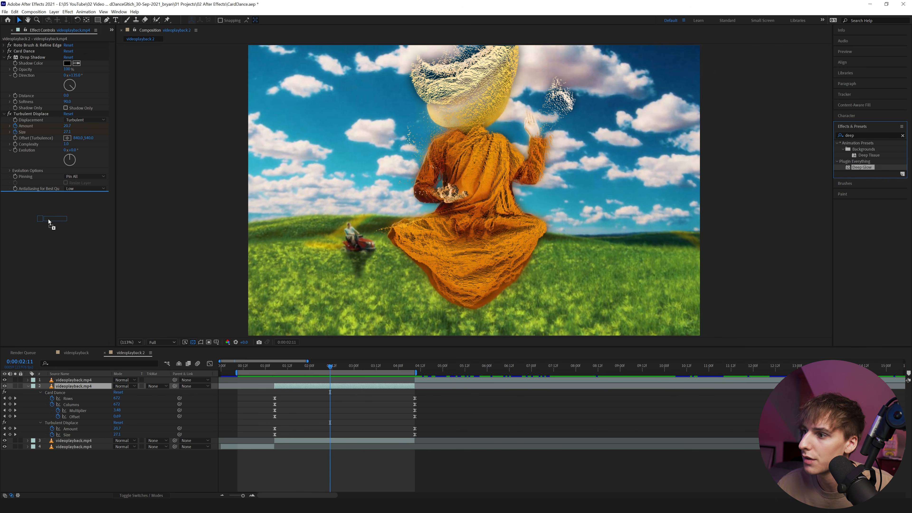
pyautogui.click(4, 58)
pyautogui.click(4, 63)
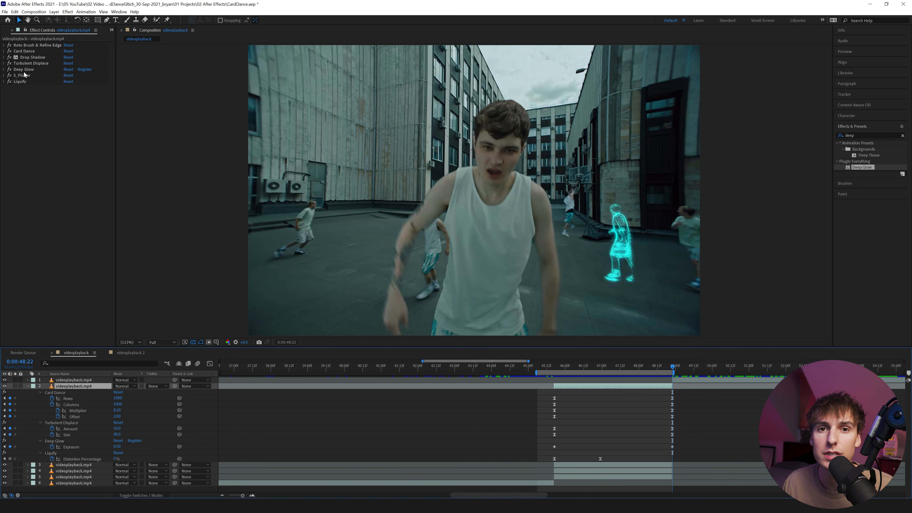
# Step: In the videoplayback 2 composition, lower Deep Glow's Radius to a tight glow around the monk cutout
pyautogui.click(129, 352)
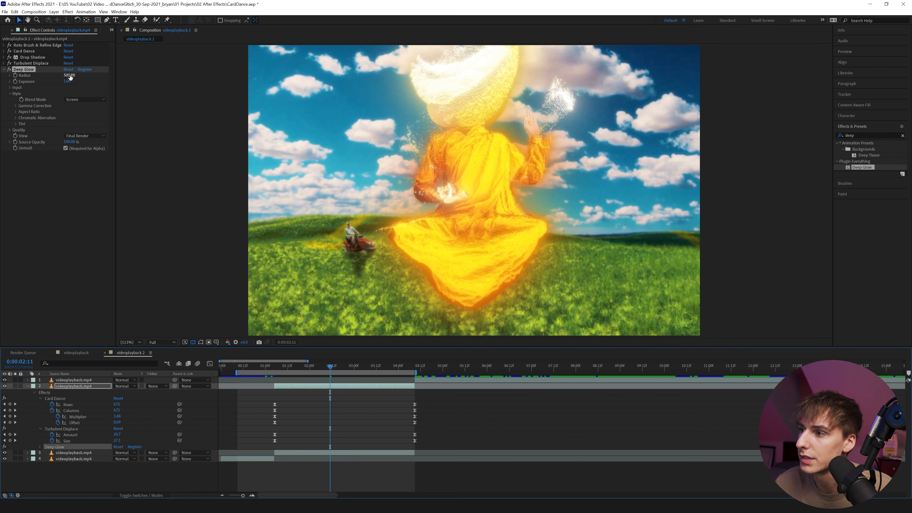
pyautogui.write('414')
pyautogui.press('Return')
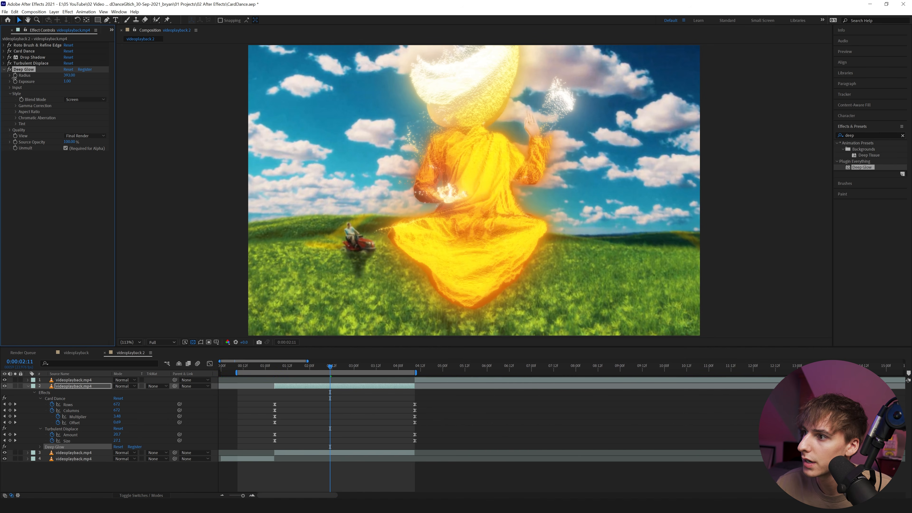
pyautogui.moveTo(69, 75); pyautogui.dragTo(269, 247)
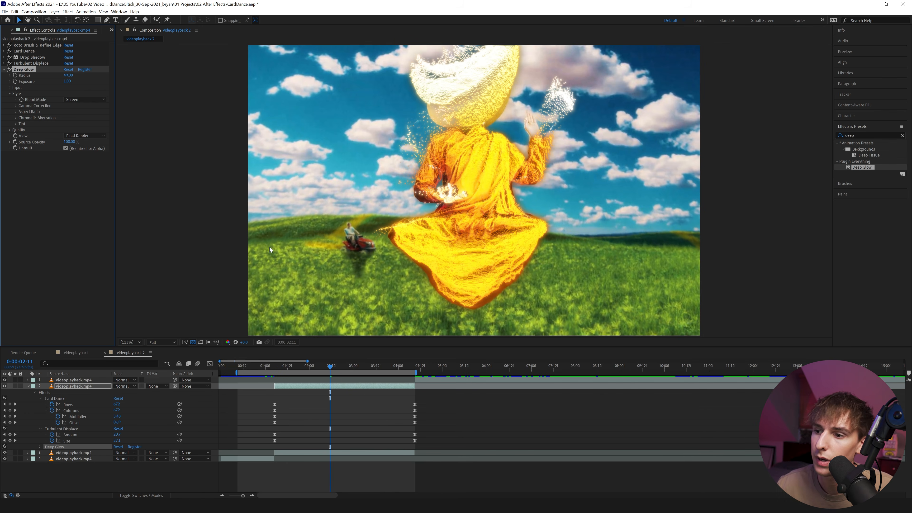
# Step: Keyframe Deep Glow's Exposure from 0.25 at 0:00:01:05 to about 0.7 at the clip's end, ease both keyframes, and preview the glow
pyautogui.click(275, 364)
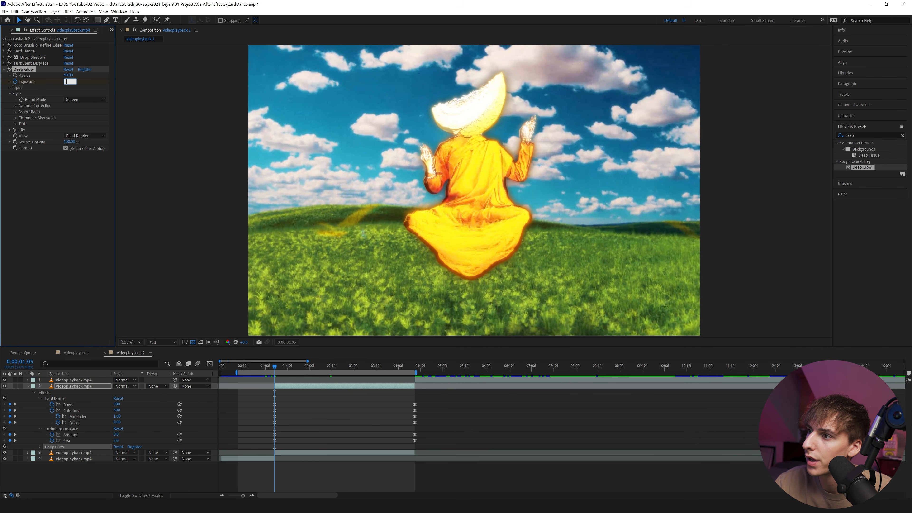
pyautogui.press('Return')
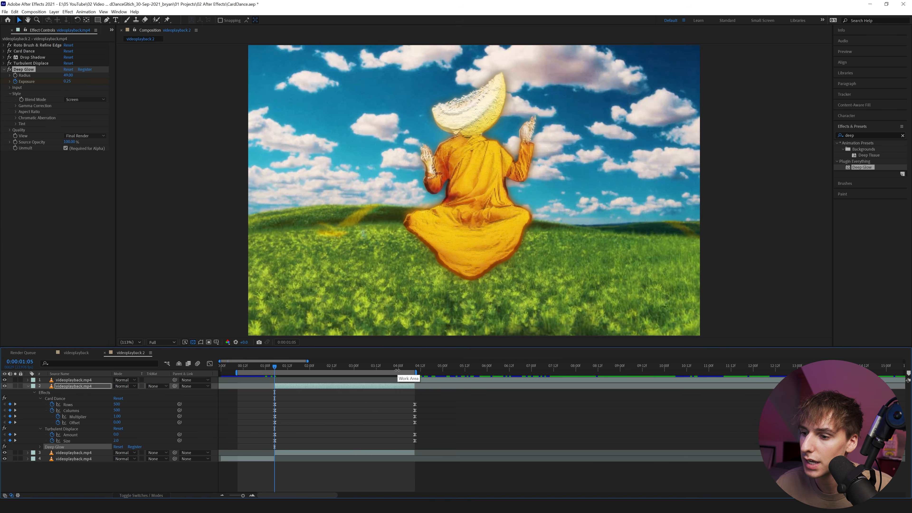
pyautogui.click(408, 366)
pyautogui.moveTo(67, 81); pyautogui.dragTo(81, 80)
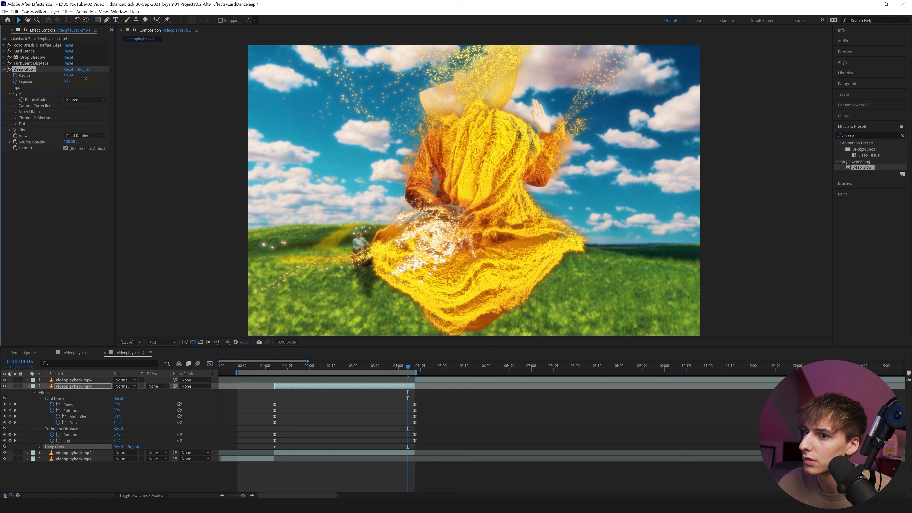
pyautogui.moveTo(85, 78); pyautogui.dragTo(84, 78)
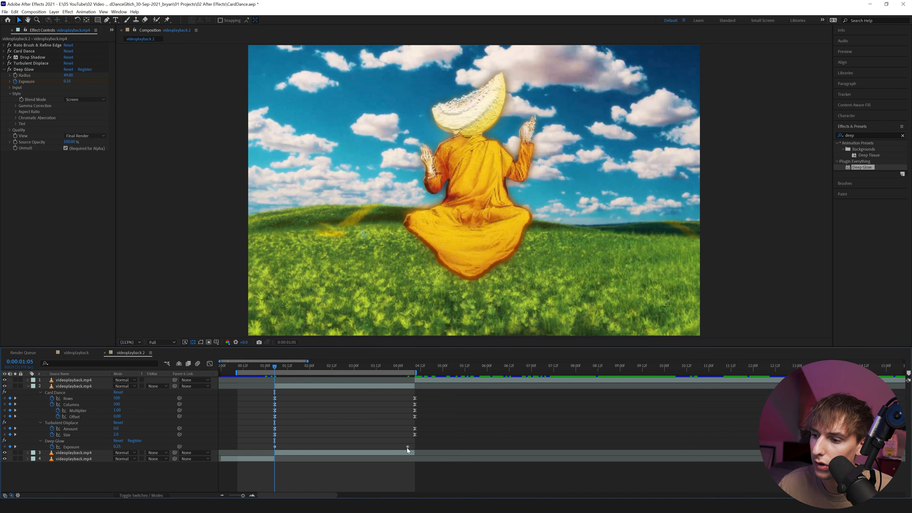
pyautogui.moveTo(407, 447); pyautogui.dragTo(414, 447)
pyautogui.click(268, 370)
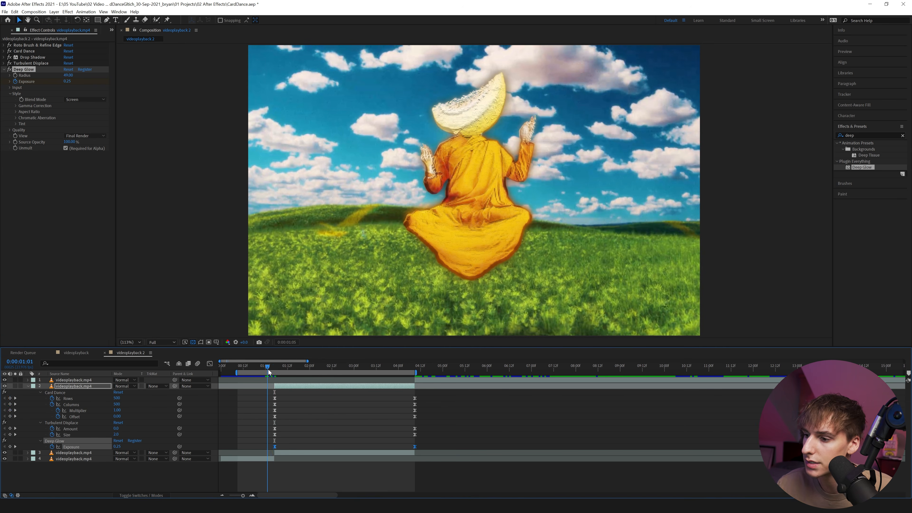
pyautogui.press('space')
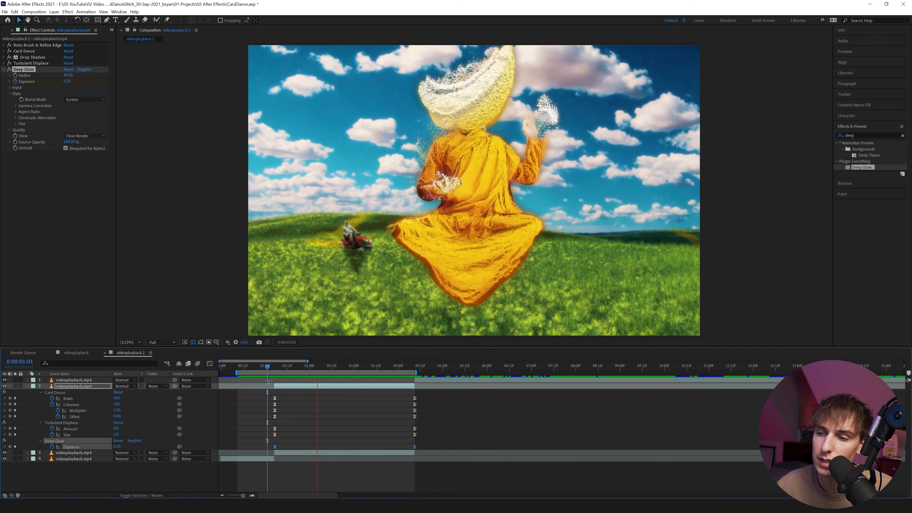
pyautogui.press('space')
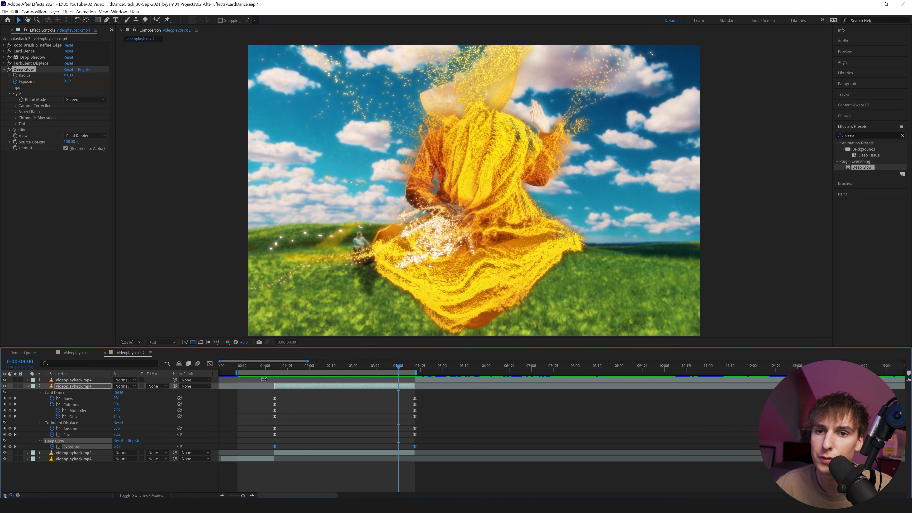
# Step: Find the Sapphire S_Flicker effect and apply it after Deep Glow on the monk cutout layer
pyautogui.moveTo(858, 135); pyautogui.dragTo(779, 134)
pyautogui.write('f')
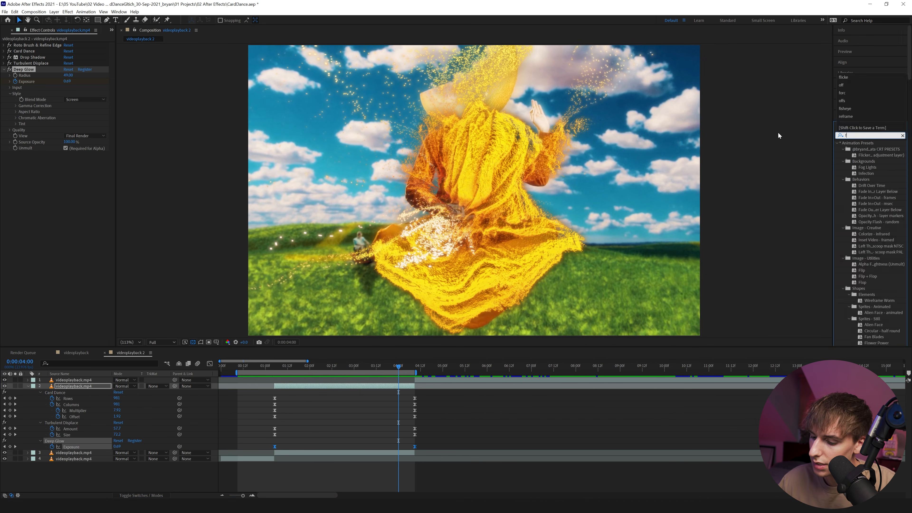
pyautogui.write('licke')
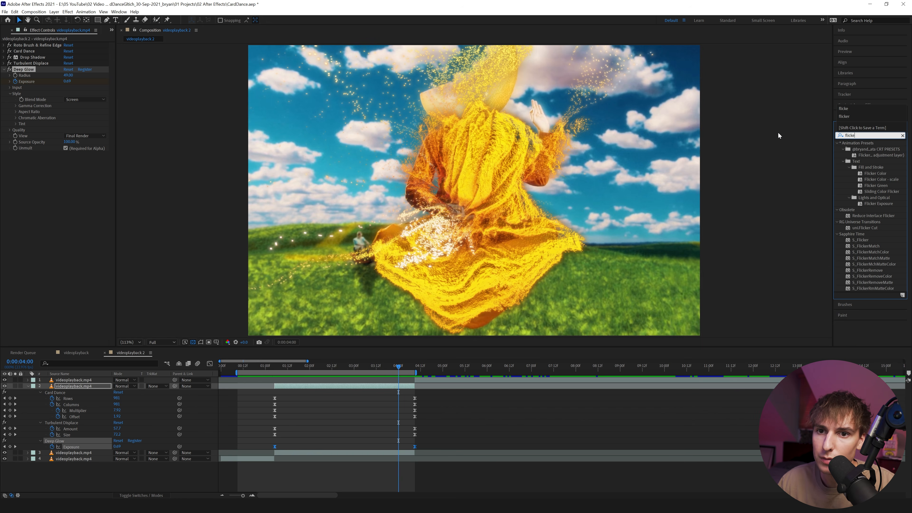
pyautogui.doubleClick(861, 240)
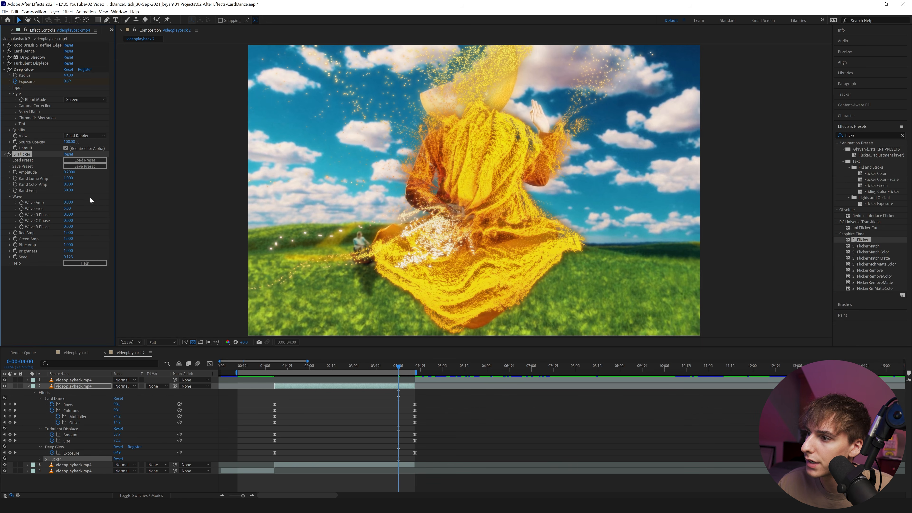
# Step: Set S_Flicker's Rand Freq to 15 and Amplitude to 0.1, and preview the flicker
pyautogui.moveTo(287, 367); pyautogui.dragTo(304, 368)
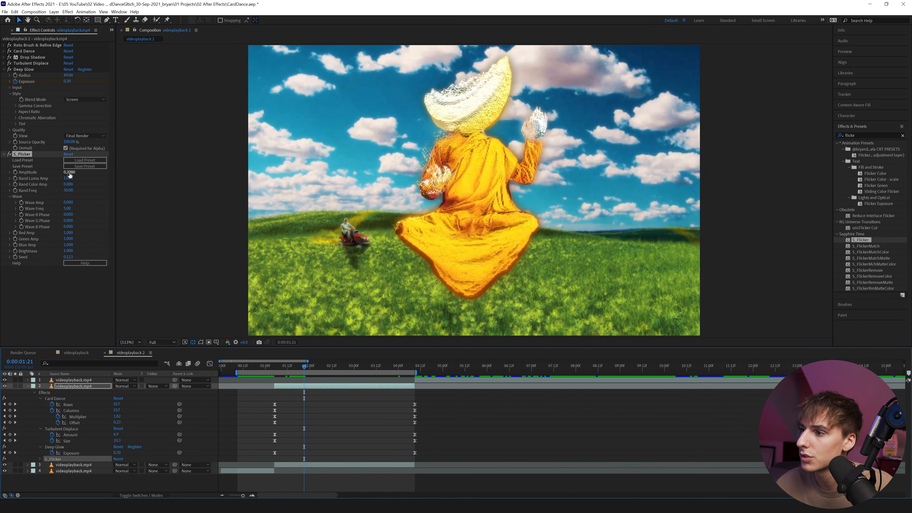
pyautogui.click(68, 190)
pyautogui.write('15')
pyautogui.click(86, 207)
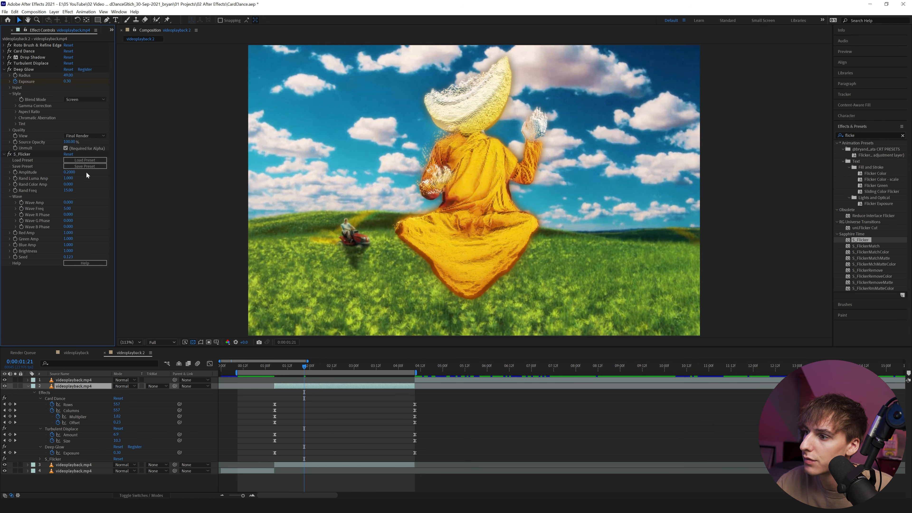
pyautogui.click(69, 172)
pyautogui.press('BackSpace')
pyautogui.write('0.1')
pyautogui.press('Return')
pyautogui.press('space')
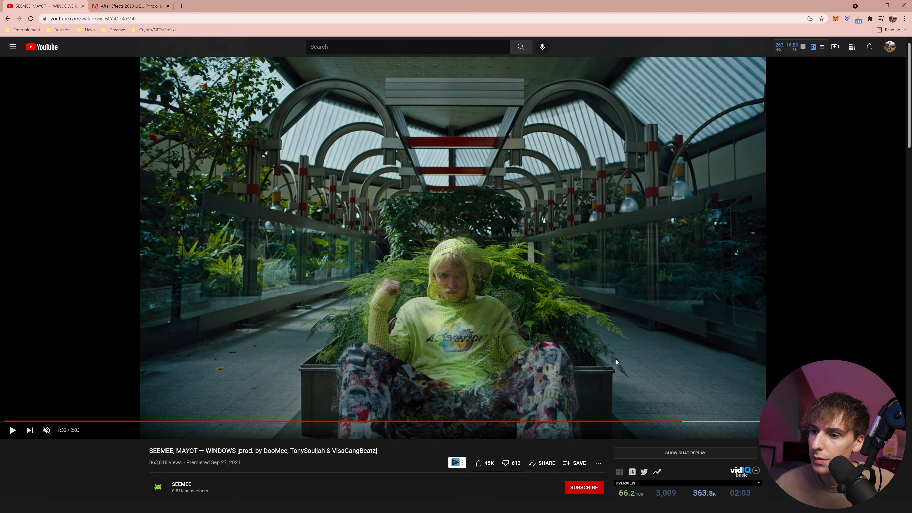
# Step: Play the reference music video on YouTube to 1:35 and step back frame by frame to examine the subject's stretched distortion
pyautogui.click(556, 347)
pyautogui.click(557, 347)
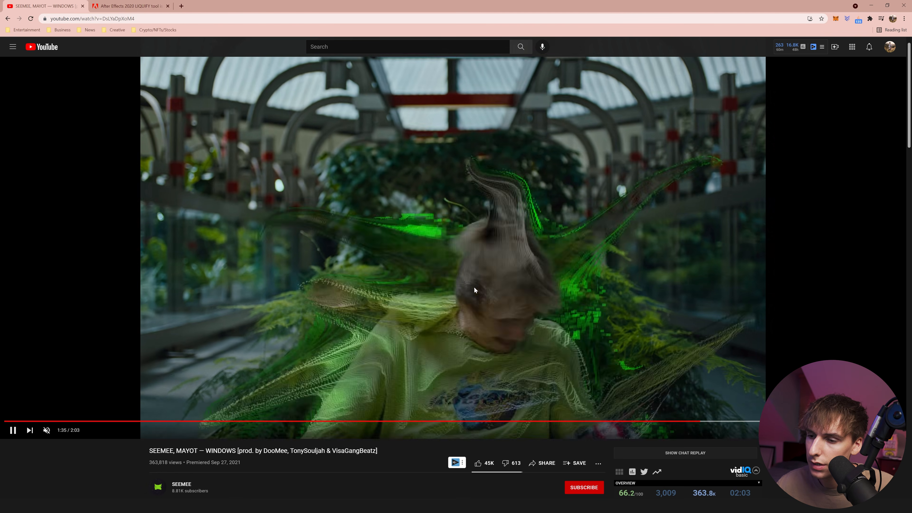
pyautogui.click(452, 281)
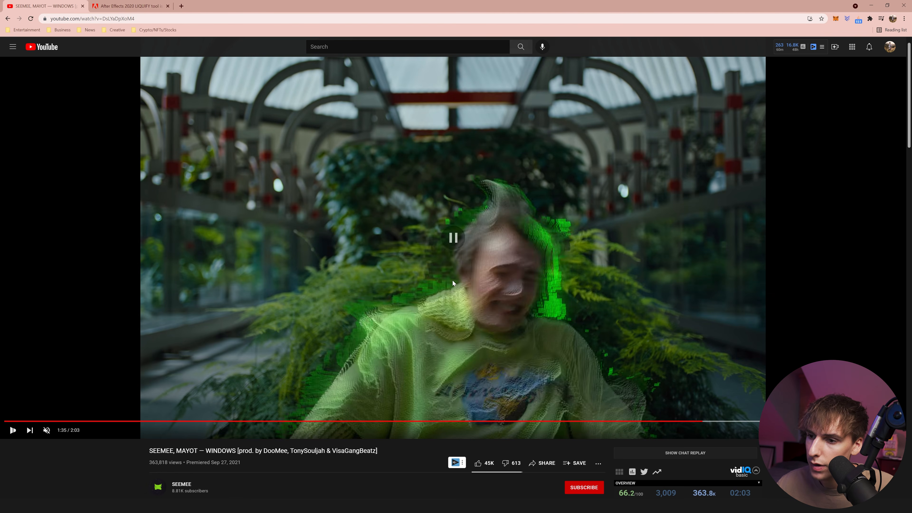
pyautogui.press(',')
pyautogui.press(',')
pyautogui.press(',')
pyautogui.press(',')
pyautogui.press(',')
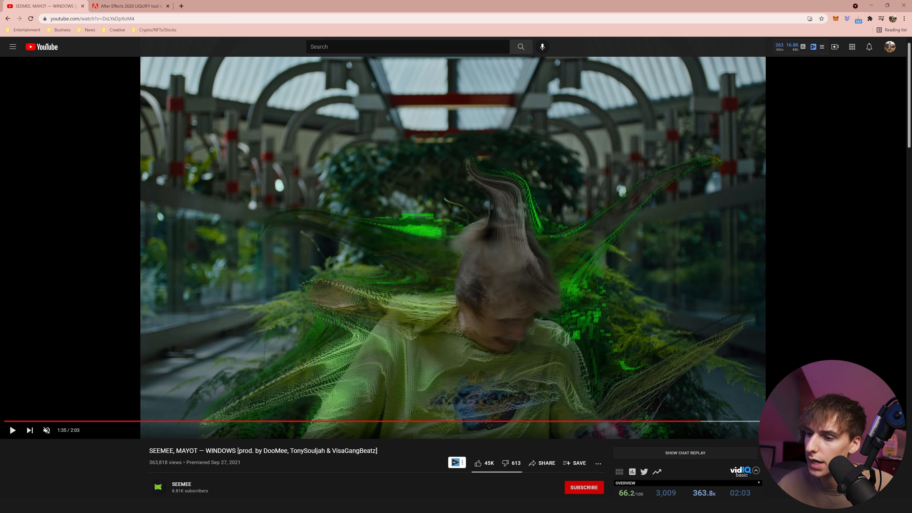
# Step: Switch back to After Effects and choose the Warp tool of the cutout layer's Liquify effect
pyautogui.hotkey('alt', 'Tab')
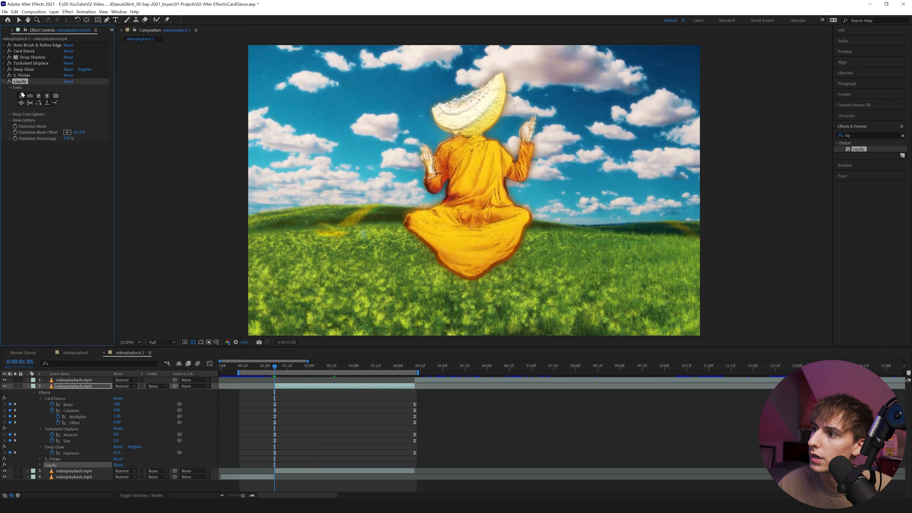
pyautogui.click(22, 96)
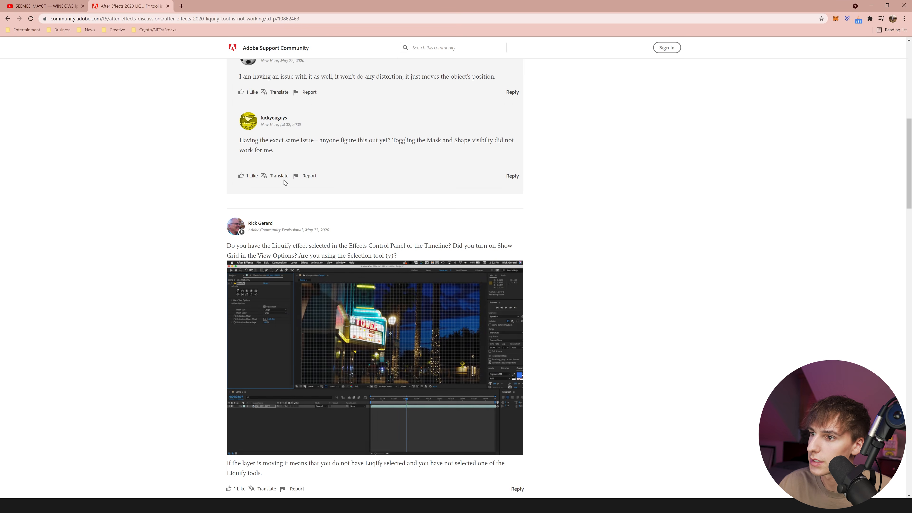
# Step: Read the Adobe Support Community thread on Liquify not working for suggested fixes, and return to After Effects
pyautogui.scroll(12, 438, 212)
pyautogui.scroll(-20, 447, 214)
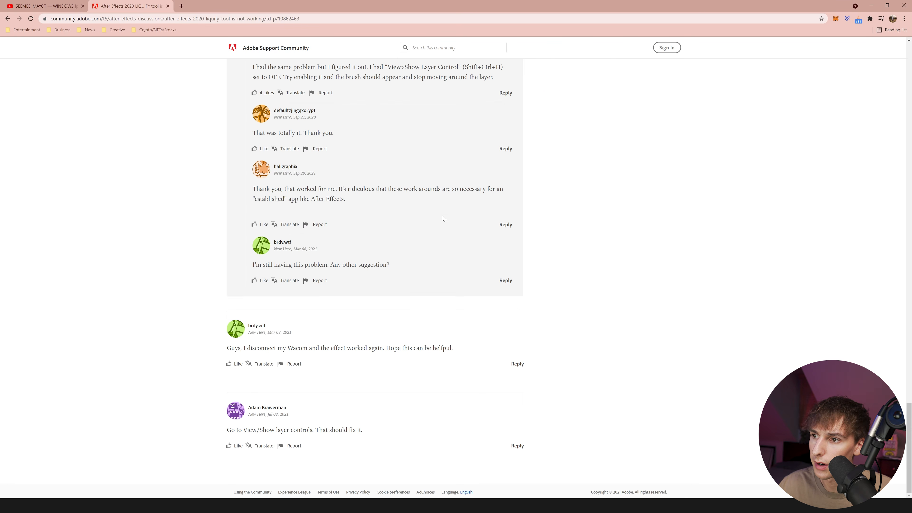
pyautogui.click(871, 6)
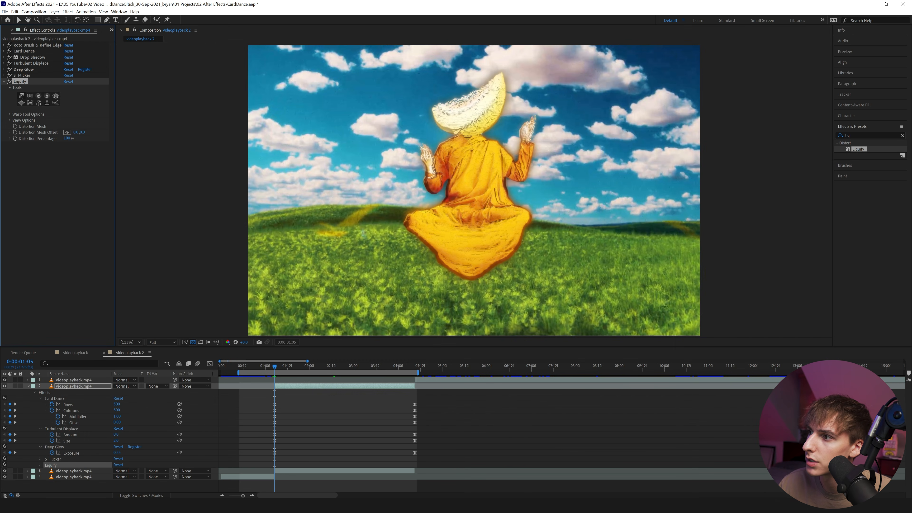
# Step: Raise the Brush Pressure in Liquify's warp tool options and open the cutout layer in its own viewer
pyautogui.click(10, 114)
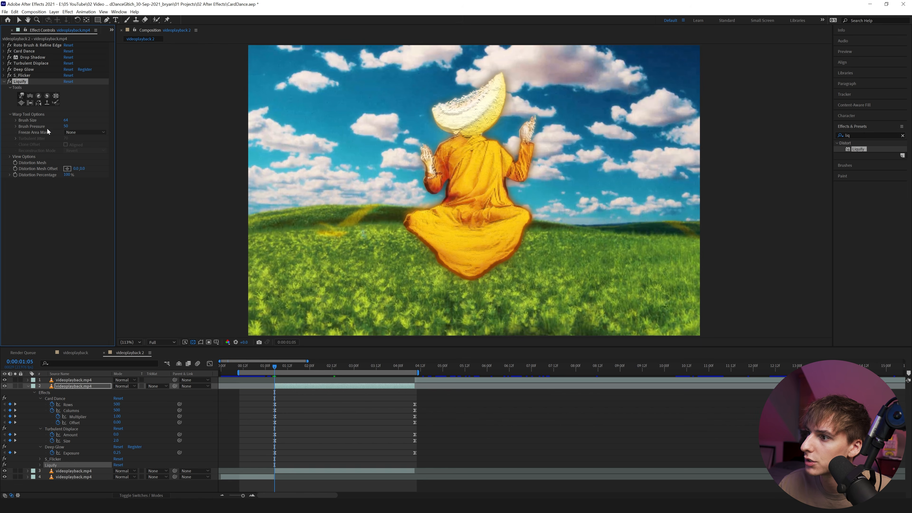
pyautogui.moveTo(65, 126); pyautogui.dragTo(79, 126)
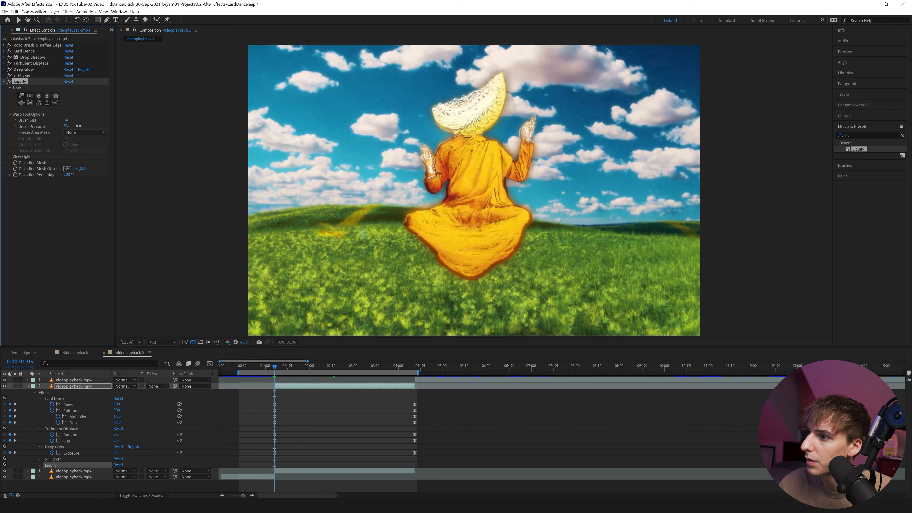
pyautogui.doubleClick(446, 216)
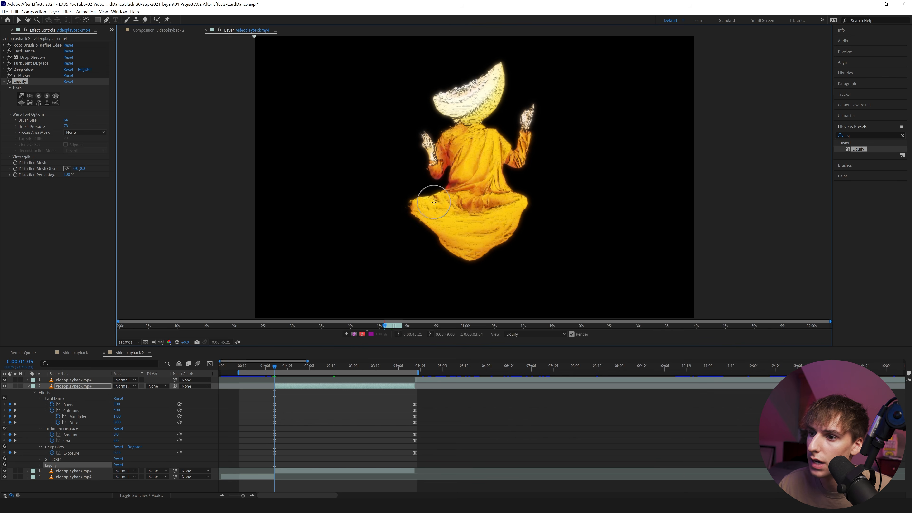
# Step: Warp both sides and the bottom of the robe, the raised right hand and the melon head outward into long points, and close the layer view
pyautogui.moveTo(433, 215)
pyautogui.mouseDown()
pyautogui.moveTo(360, 183)
pyautogui.moveTo(305, 187)
pyautogui.moveTo(305, 197)
pyautogui.mouseUp()
pyautogui.moveTo(403, 204)
pyautogui.mouseDown()
pyautogui.moveTo(378, 193)
pyautogui.moveTo(279, 196)
pyautogui.mouseUp()
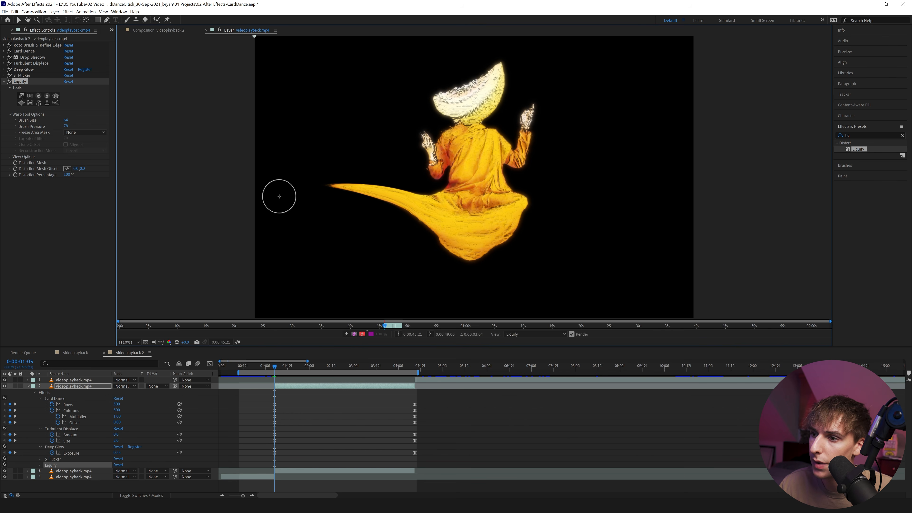
pyautogui.moveTo(521, 224)
pyautogui.mouseDown()
pyautogui.moveTo(577, 181)
pyautogui.moveTo(604, 177)
pyautogui.moveTo(535, 206)
pyautogui.moveTo(604, 175)
pyautogui.moveTo(630, 171)
pyautogui.moveTo(593, 183)
pyautogui.moveTo(659, 183)
pyautogui.mouseUp()
pyautogui.moveTo(473, 248); pyautogui.dragTo(468, 316)
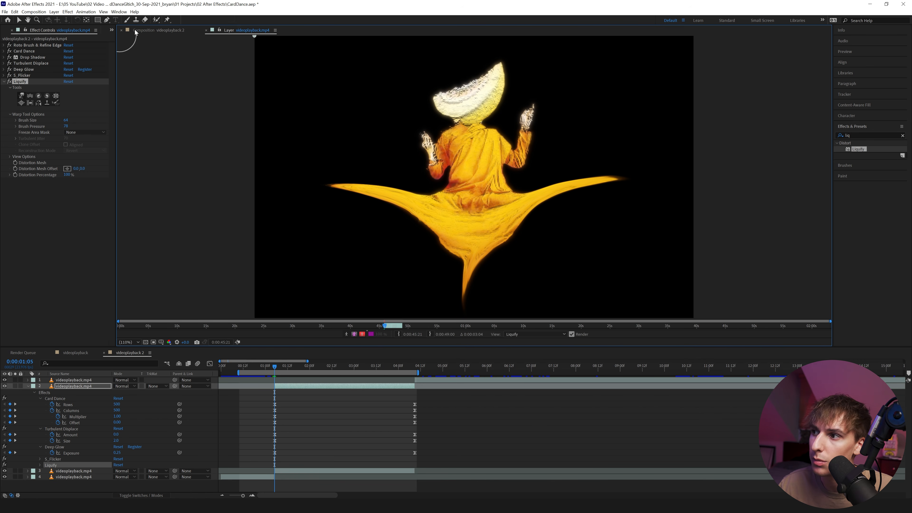
pyautogui.moveTo(536, 125)
pyautogui.mouseDown()
pyautogui.moveTo(626, 76)
pyautogui.moveTo(542, 104)
pyautogui.moveTo(648, 61)
pyautogui.mouseUp()
pyautogui.moveTo(549, 98); pyautogui.dragTo(657, 71)
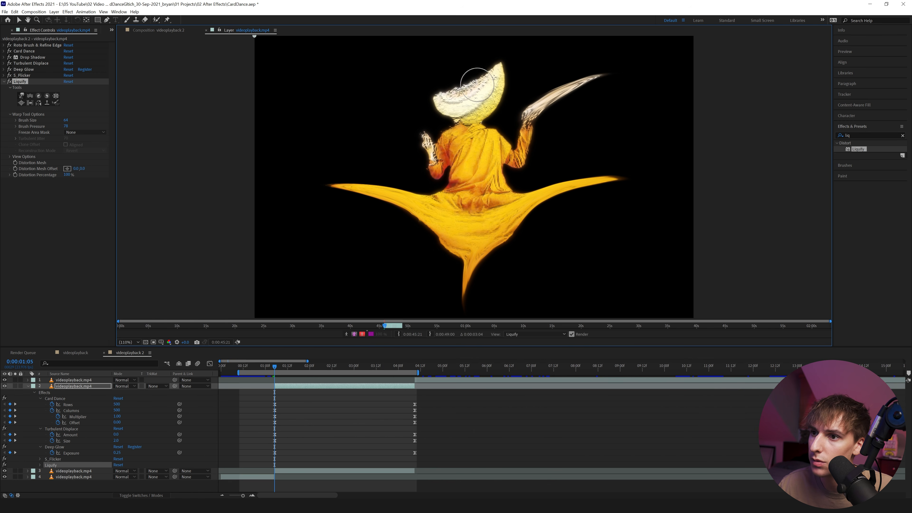
pyautogui.moveTo(501, 72)
pyautogui.mouseDown()
pyautogui.moveTo(487, 26)
pyautogui.moveTo(364, 43)
pyautogui.mouseUp()
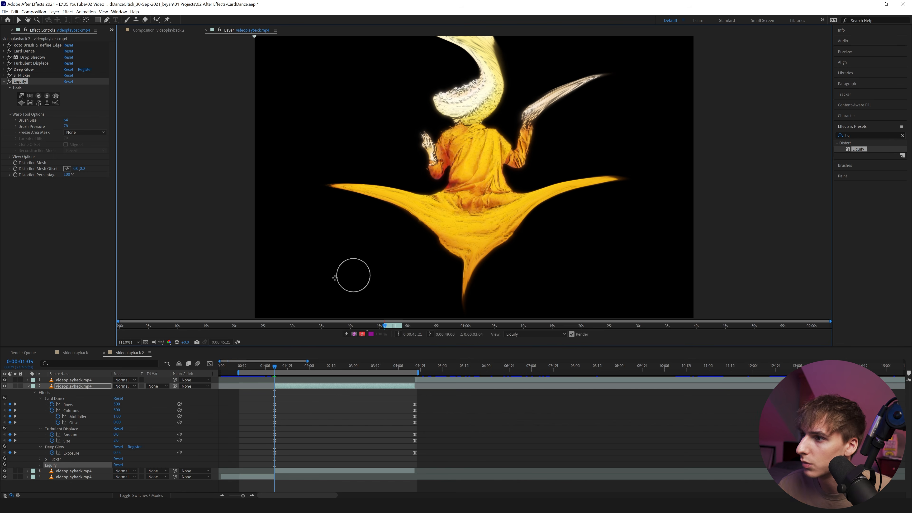
pyautogui.click(206, 30)
# Step: Keyframe Liquify's Distortion Percentage at 100% at 0:00:01:05, lower it ten frames ahead at 0:00:01:15, and preview the transition
pyautogui.click(16, 175)
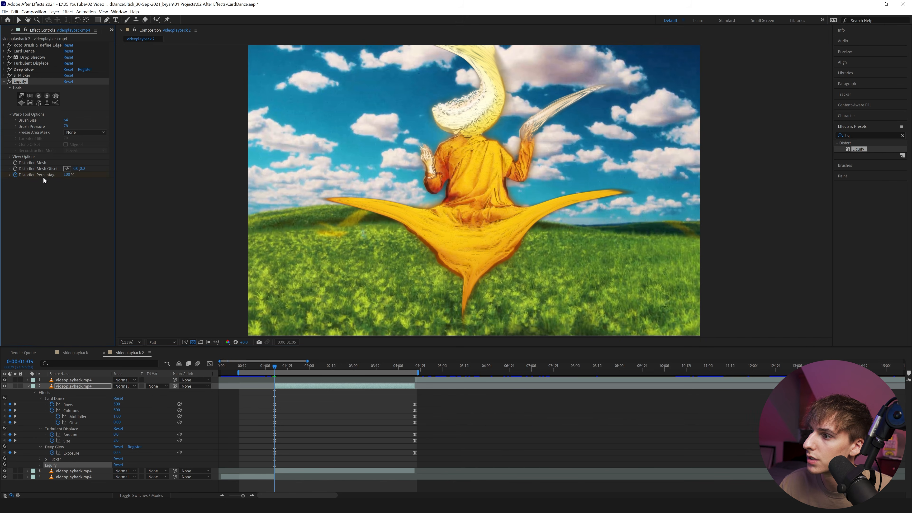
pyautogui.click(845, 51)
pyautogui.hotkey('shift', 'pagedown')
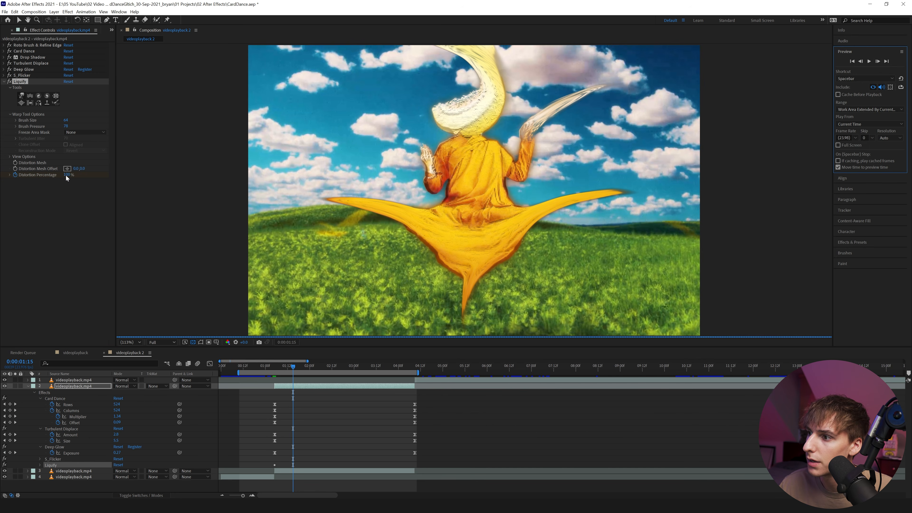
pyautogui.moveTo(65, 175); pyautogui.dragTo(27, 174)
pyautogui.click(269, 367)
pyautogui.press('space')
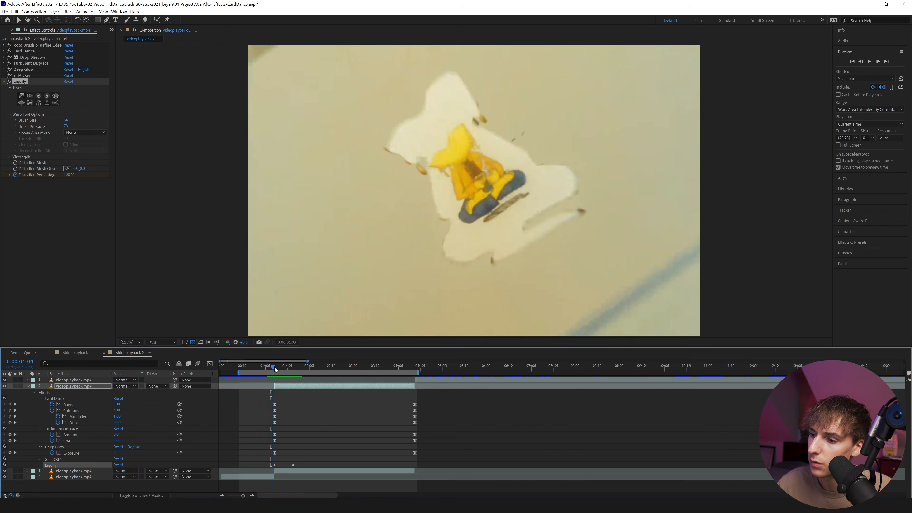
pyautogui.click(282, 368)
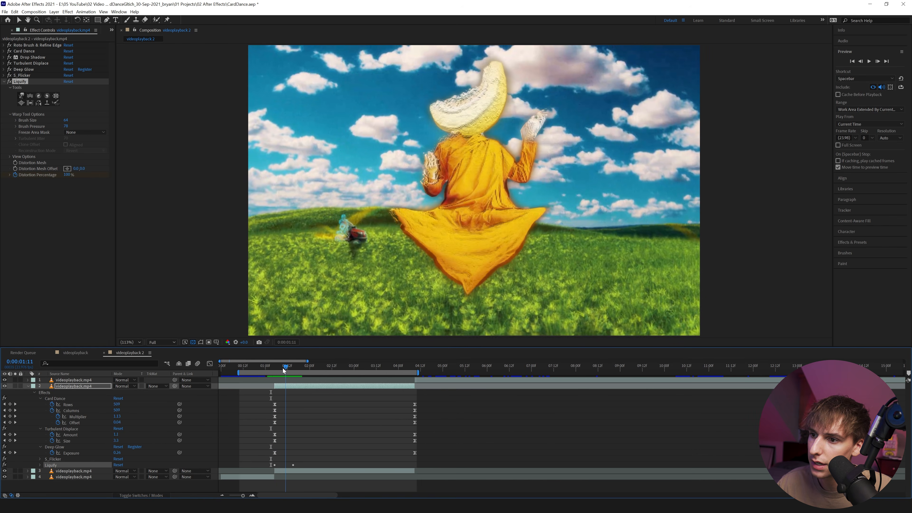
pyautogui.click(273, 369)
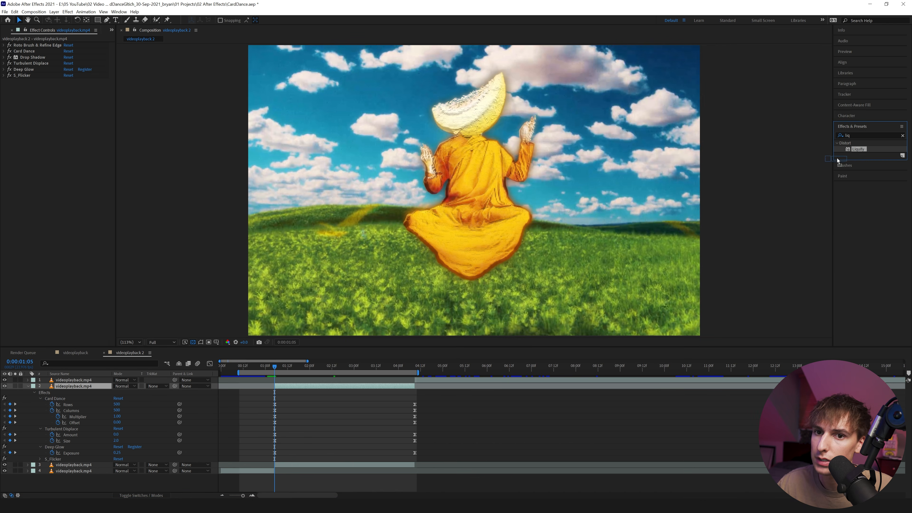
# Step: Apply Liquify to the cutout layer, smear the seated figure with its Shift Pixels tool in the layer's own viewer, and return to the composition
pyautogui.click(22, 114)
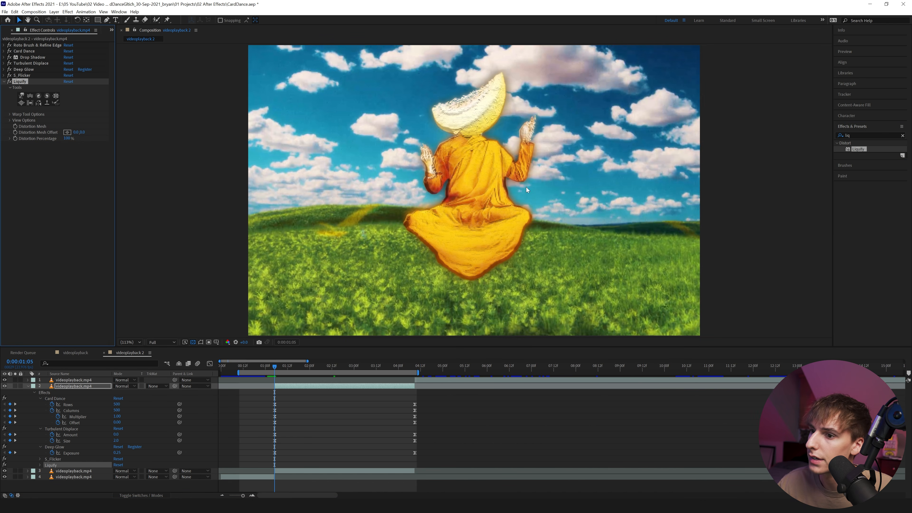
pyautogui.click(30, 103)
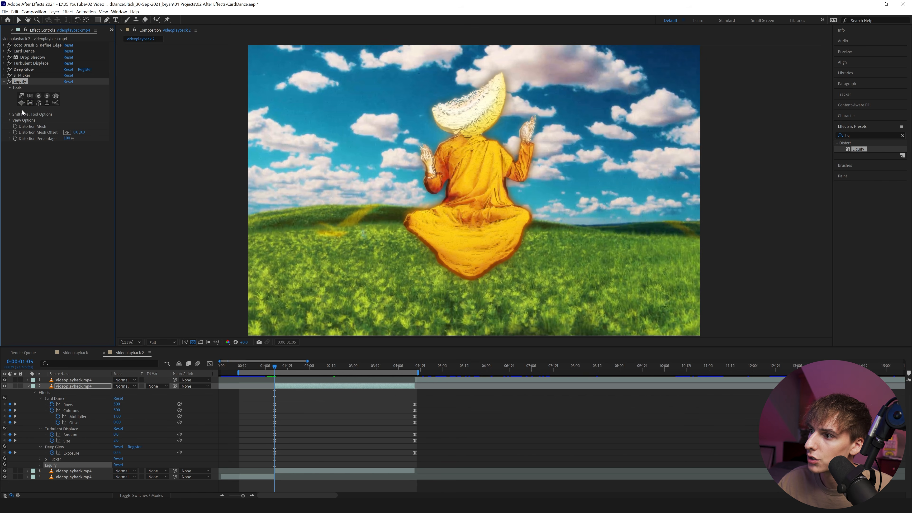
pyautogui.doubleClick(461, 182)
pyautogui.moveTo(532, 238)
pyautogui.mouseDown()
pyautogui.moveTo(426, 226)
pyautogui.moveTo(507, 194)
pyautogui.moveTo(436, 188)
pyautogui.moveTo(535, 188)
pyautogui.moveTo(510, 169)
pyautogui.moveTo(410, 167)
pyautogui.moveTo(551, 158)
pyautogui.moveTo(554, 137)
pyautogui.moveTo(418, 138)
pyautogui.moveTo(539, 108)
pyautogui.moveTo(423, 106)
pyautogui.moveTo(559, 90)
pyautogui.mouseUp()
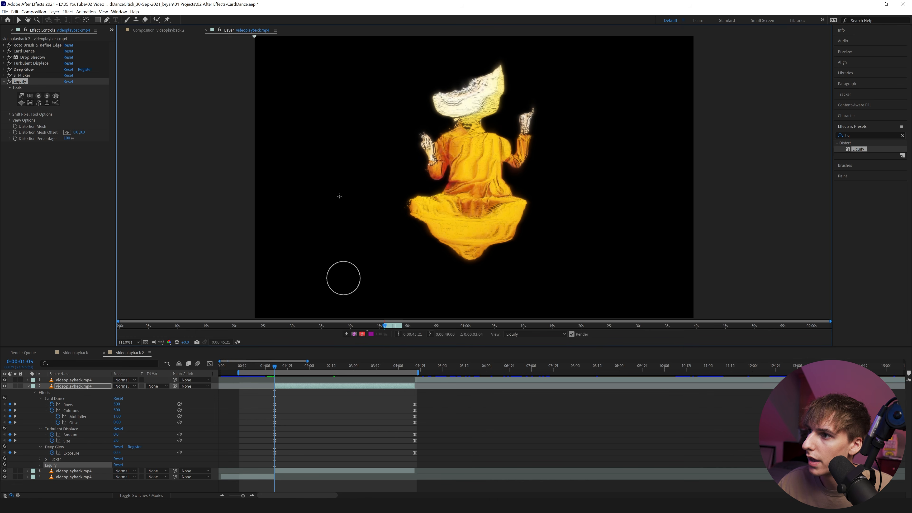
pyautogui.click(206, 30)
# Step: Keyframe Liquify's Distortion Percentage at 100% at 0:00:01:05 and 0% at 0:00:02:11, and reveal the layer's keyframed properties
pyautogui.click(16, 139)
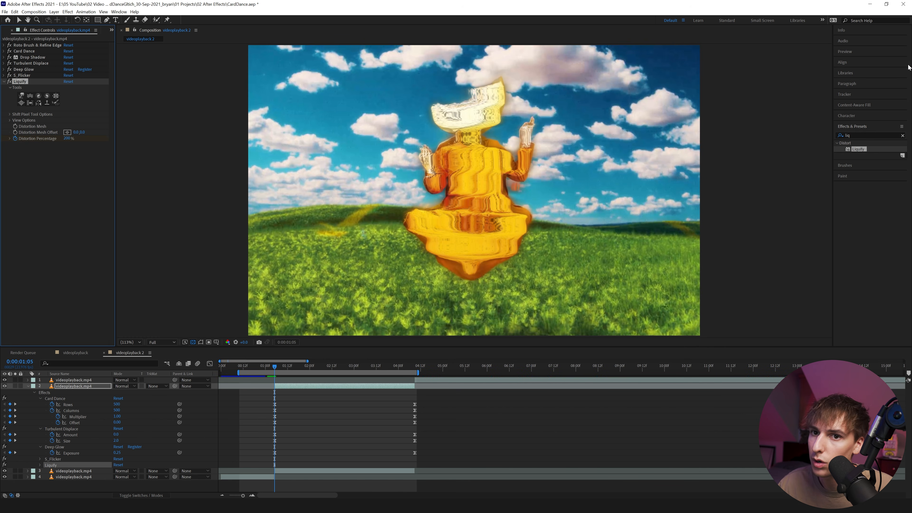
pyautogui.click(845, 51)
pyautogui.click(878, 62)
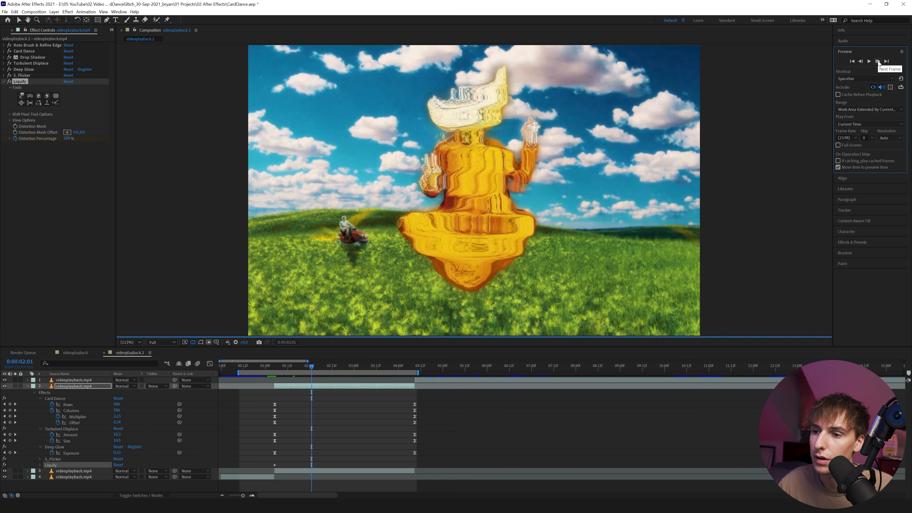
pyautogui.moveTo(68, 139); pyautogui.dragTo(1, 139)
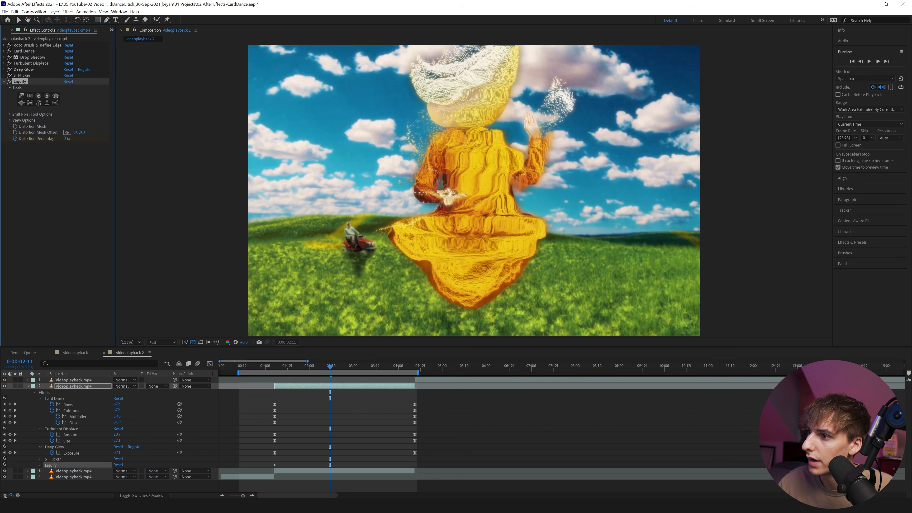
pyautogui.click(322, 389)
pyautogui.press('u')
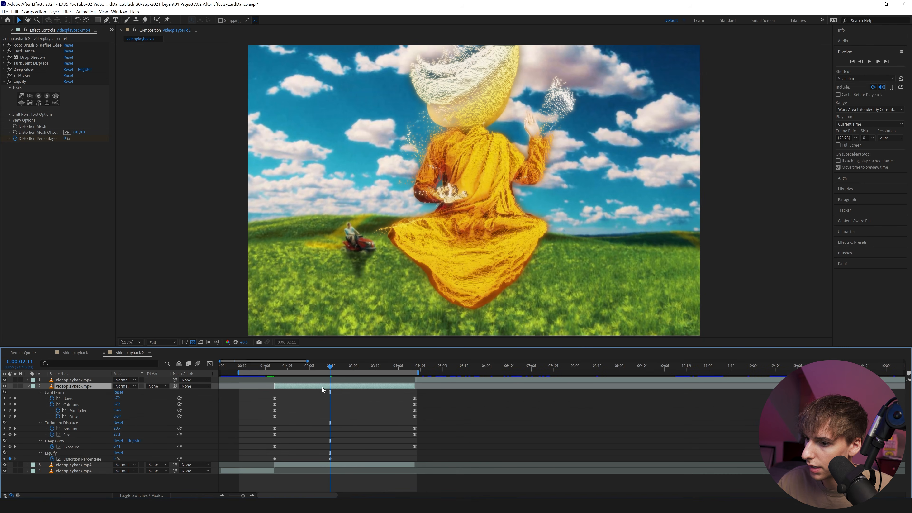
# Step: Play back the Liquify transition from just before the cutout's first keyframes, and scrub through the distorted frames
pyautogui.press('space')
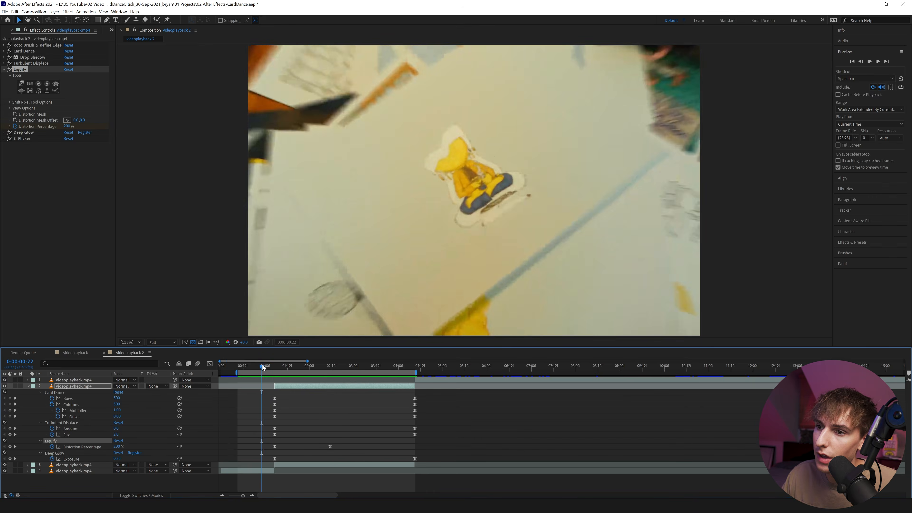
pyautogui.press('space')
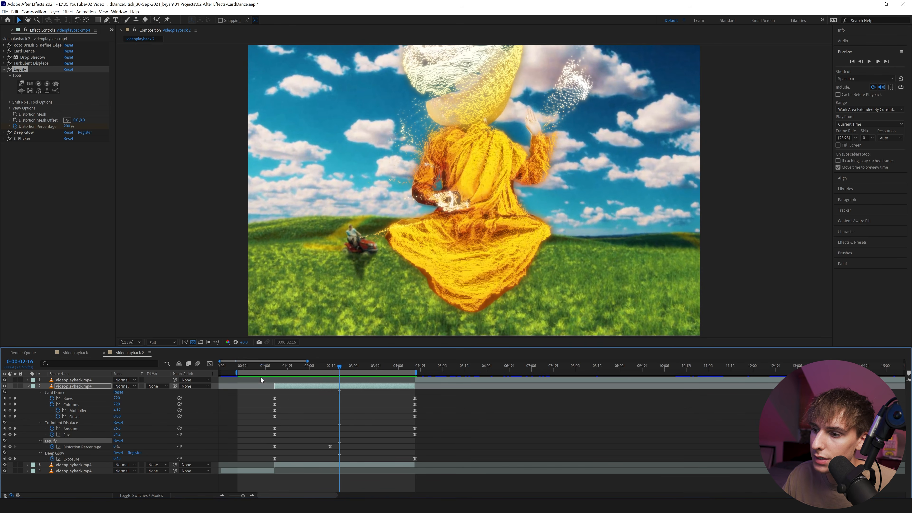
pyautogui.moveTo(273, 366); pyautogui.dragTo(313, 374)
pyautogui.press('space')
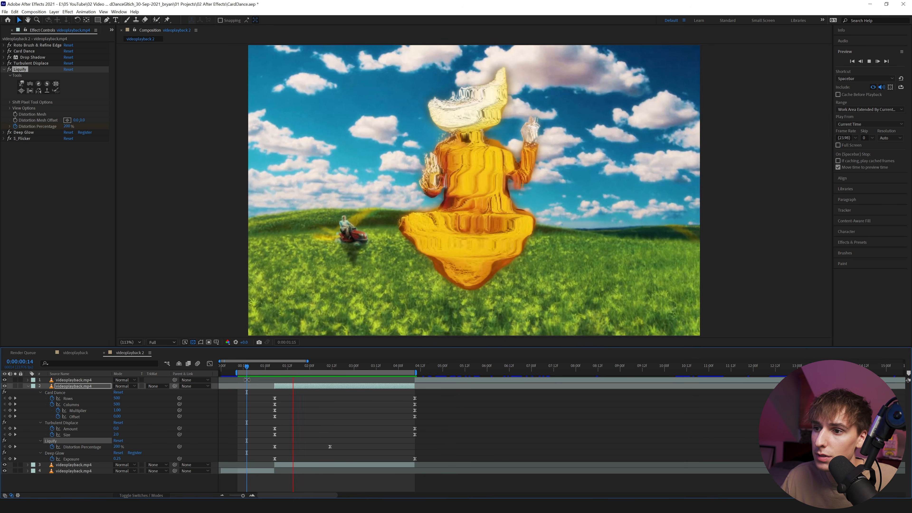